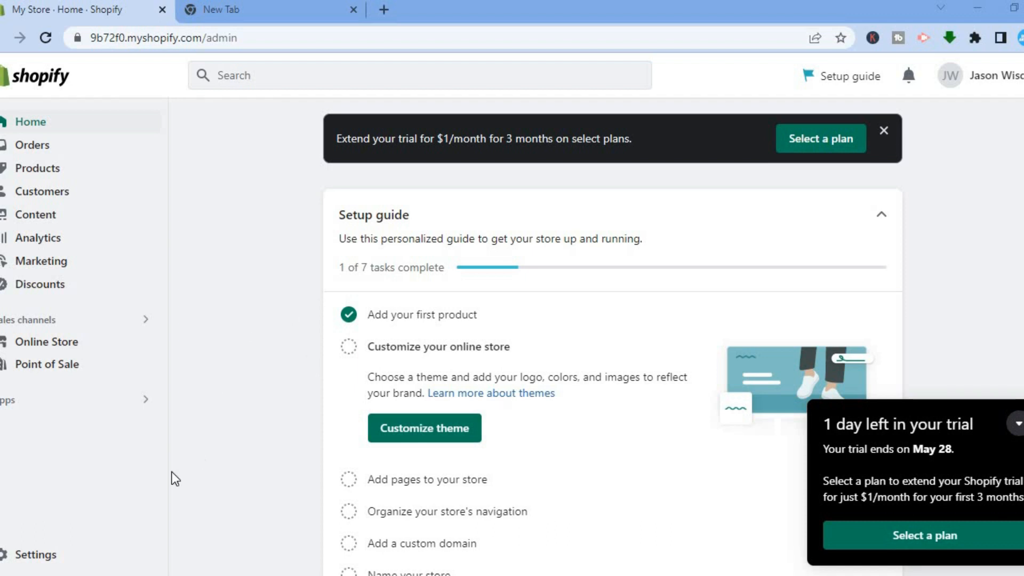
Open the Shopify App Store from the store's apps and sales channels settings.
left_click(39, 557)
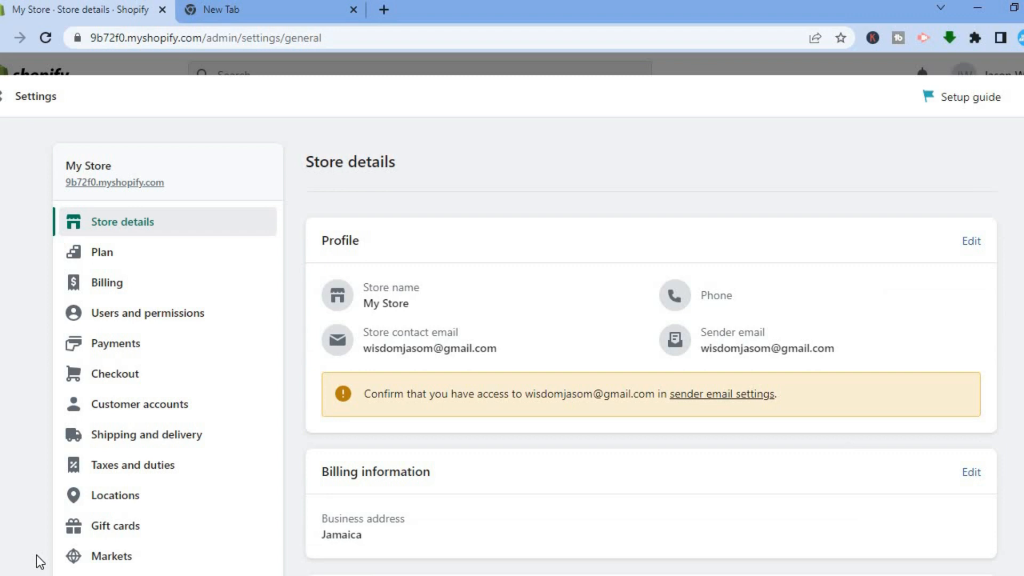
scroll(533, 347, "down", 4)
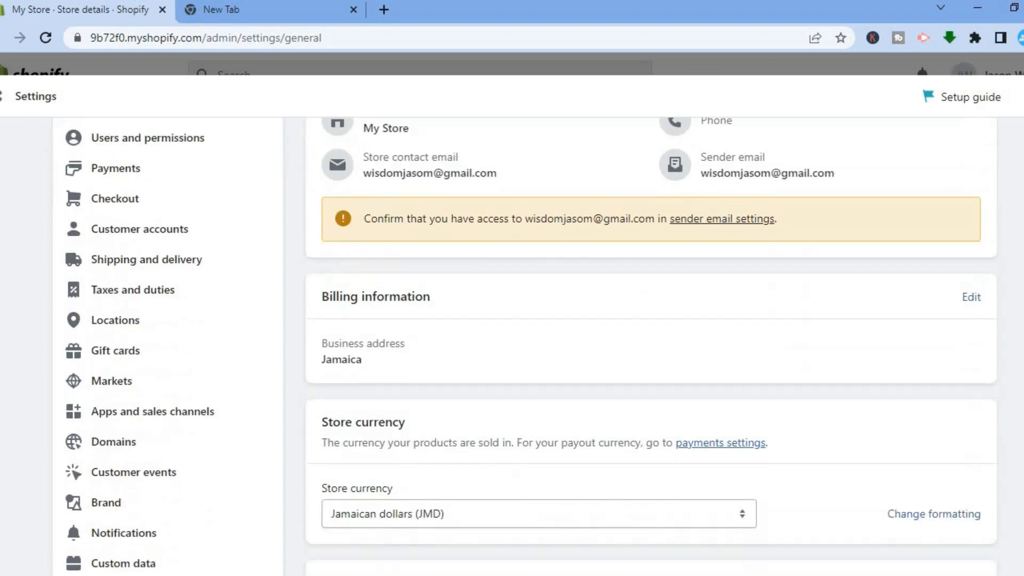
scroll(377, 320, "down", 1)
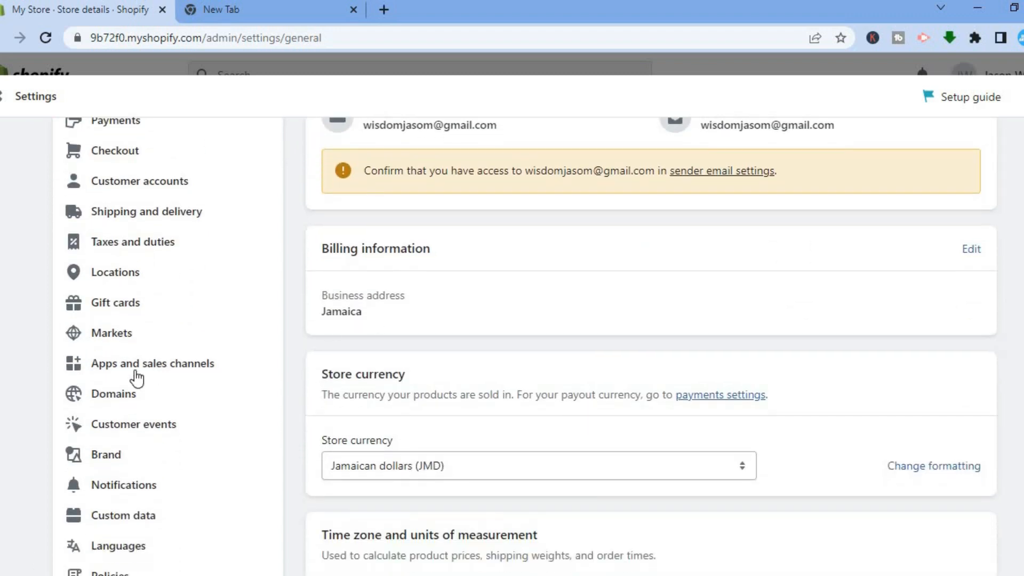
left_click(165, 368)
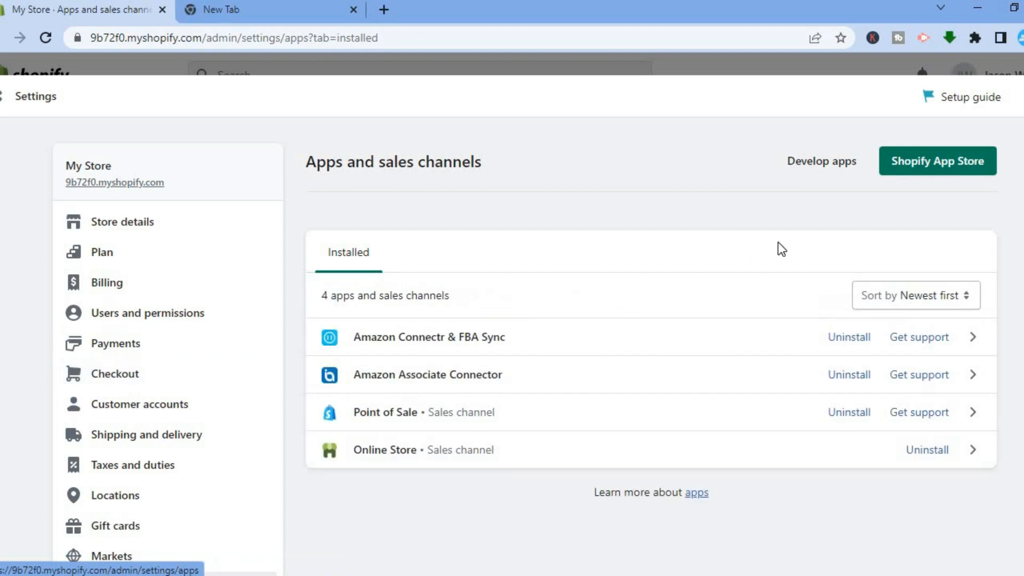
left_click(929, 161)
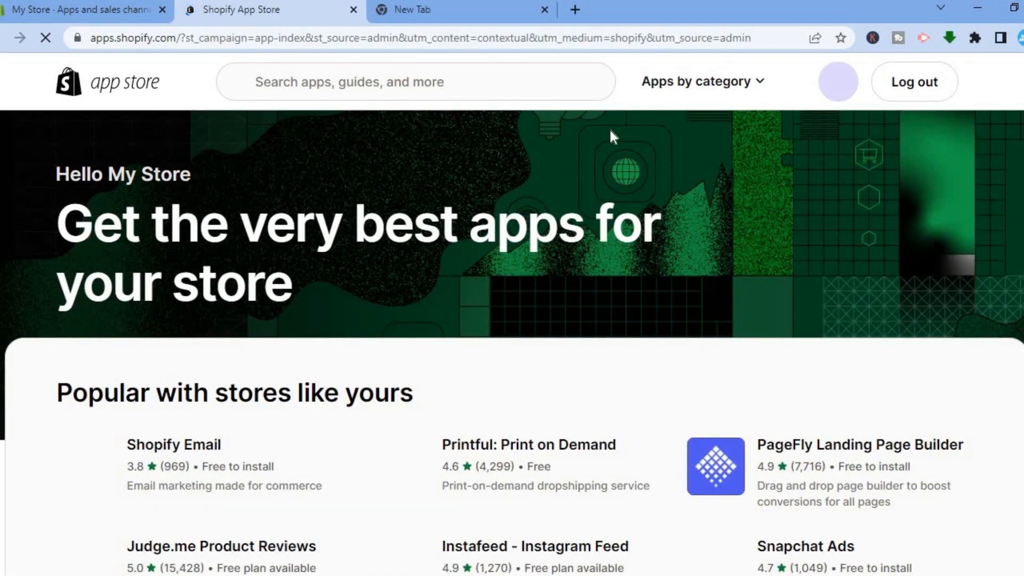
Search the app store for "affiliate program" using the suggested search term.
left_click(433, 88)
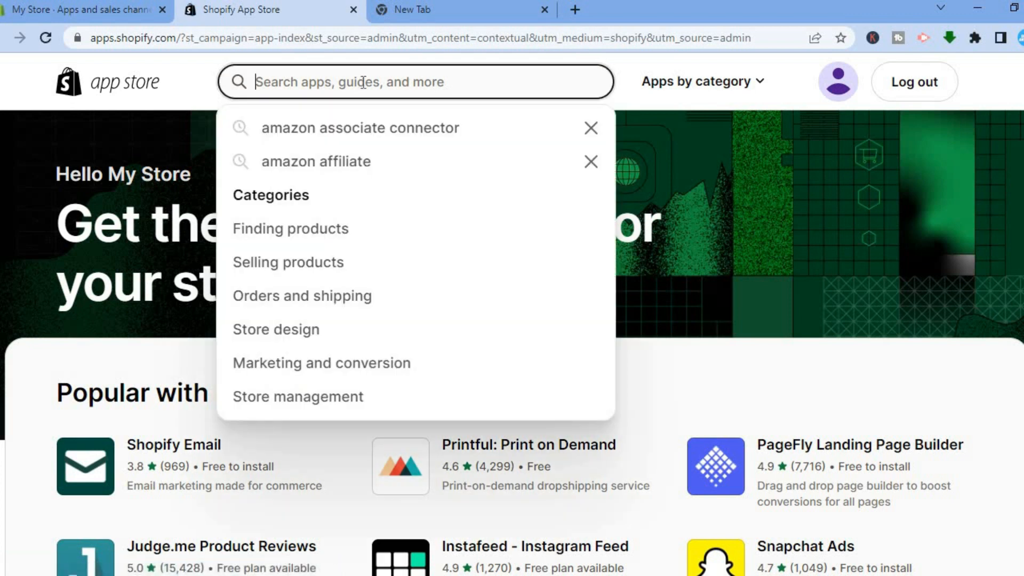
type("aff")
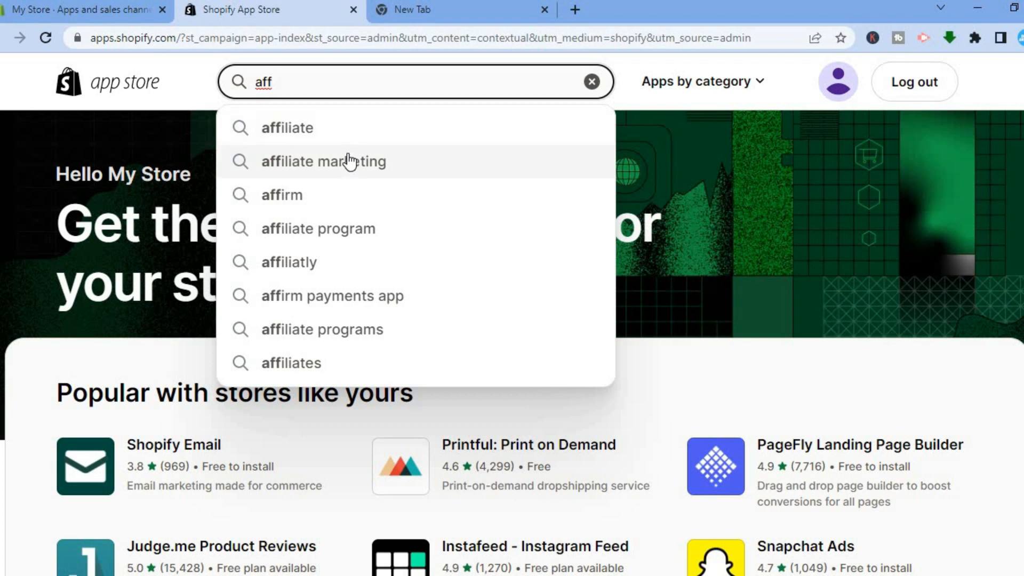
left_click(351, 229)
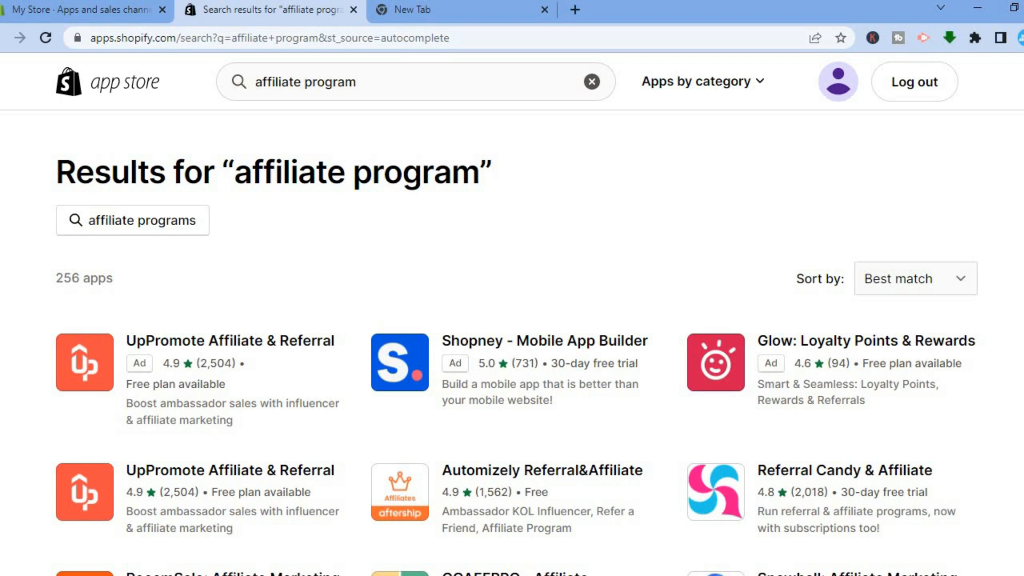
Open the non-ad UpPromote Affiliate & Referral listing and install the app on the store.
scroll(512, 357, "down", 3)
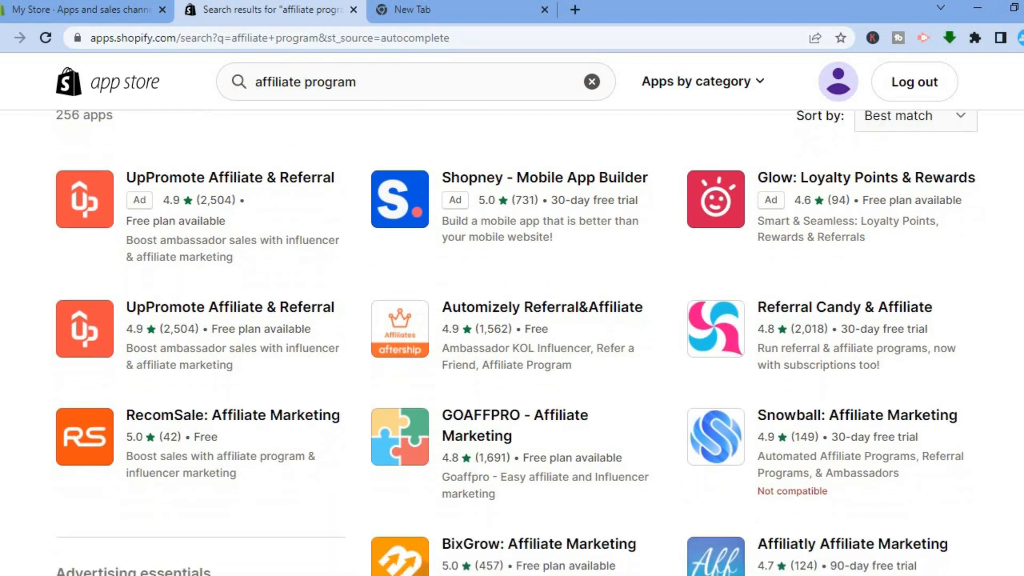
scroll(512, 358, "down", 1)
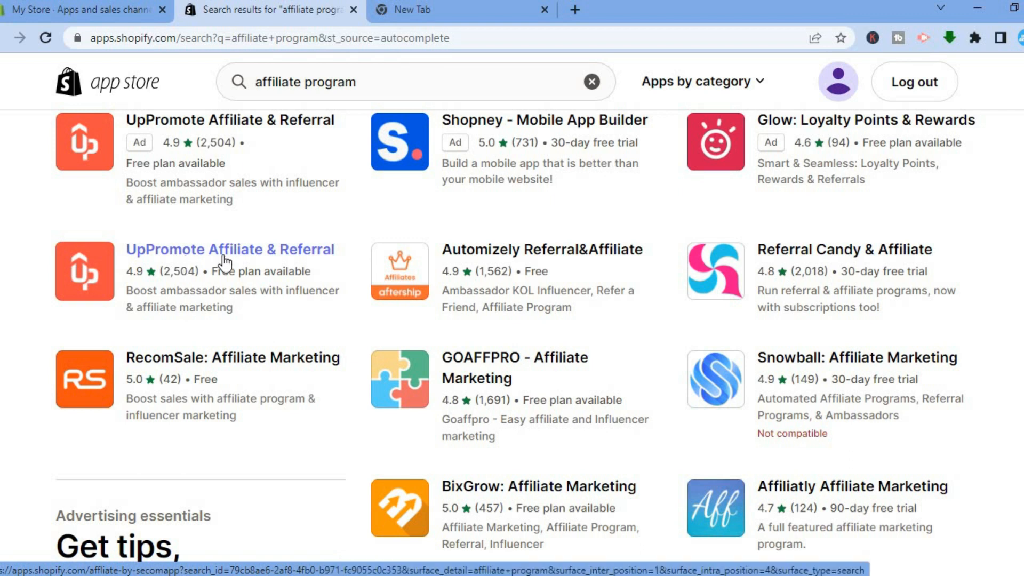
left_click(252, 257)
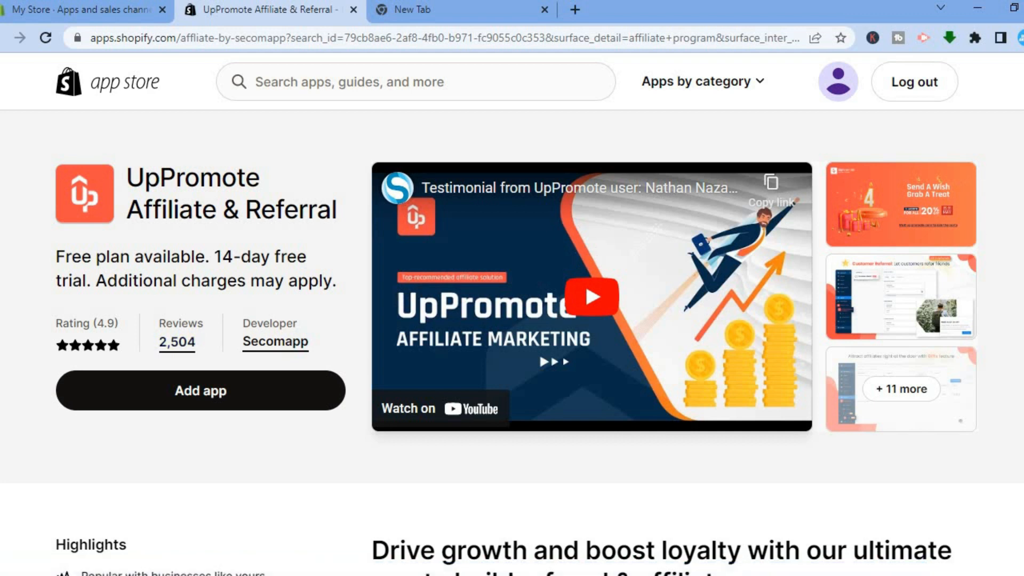
scroll(400, 320, "down", 1)
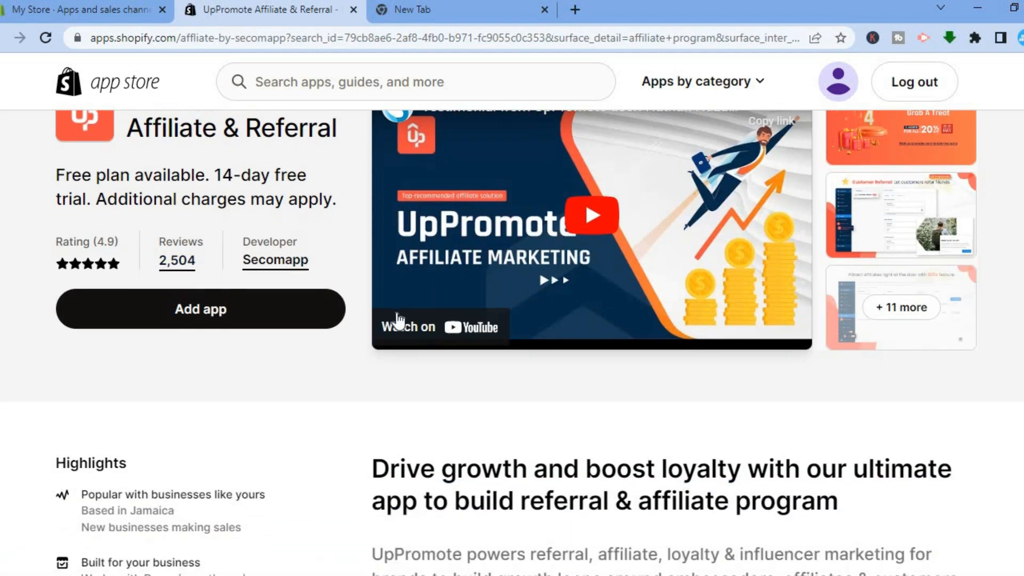
left_click(187, 313)
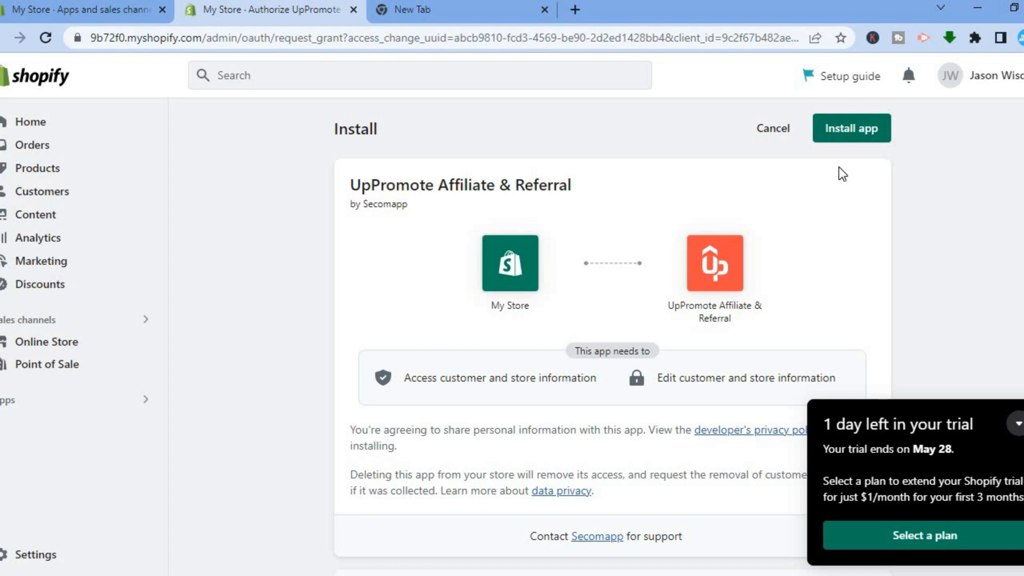
left_click(859, 127)
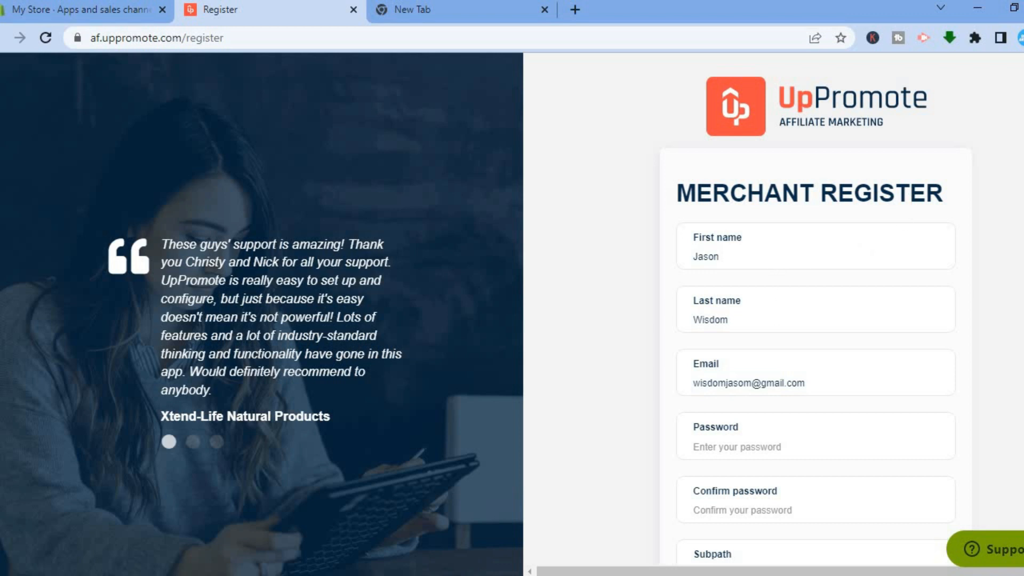
Enter and confirm the account password, keep the weekly report emails enabled, and register the merchant account.
scroll(816, 309, "down", 3)
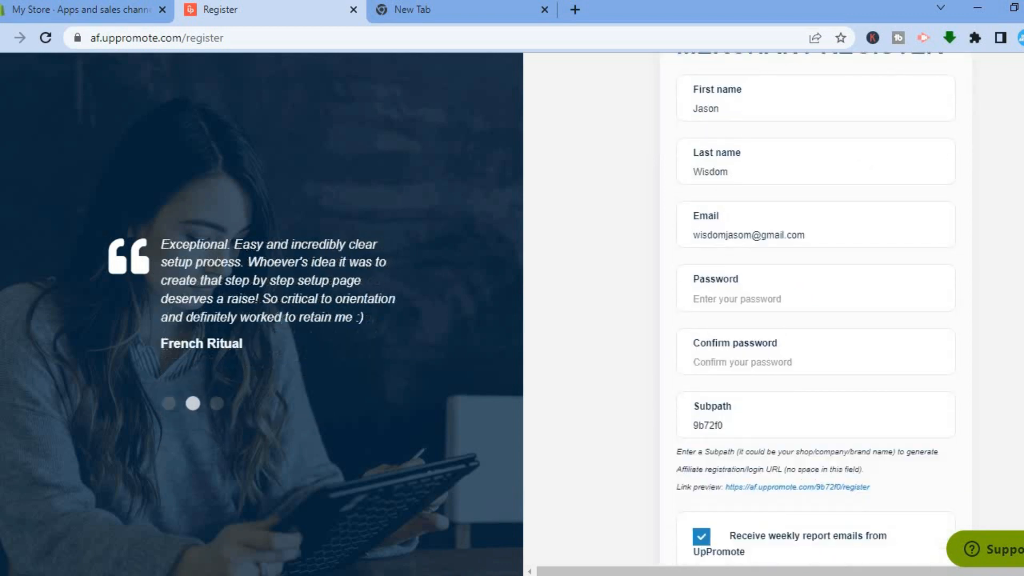
left_click(738, 294)
type("*******")
key("Tab")
type("*******")
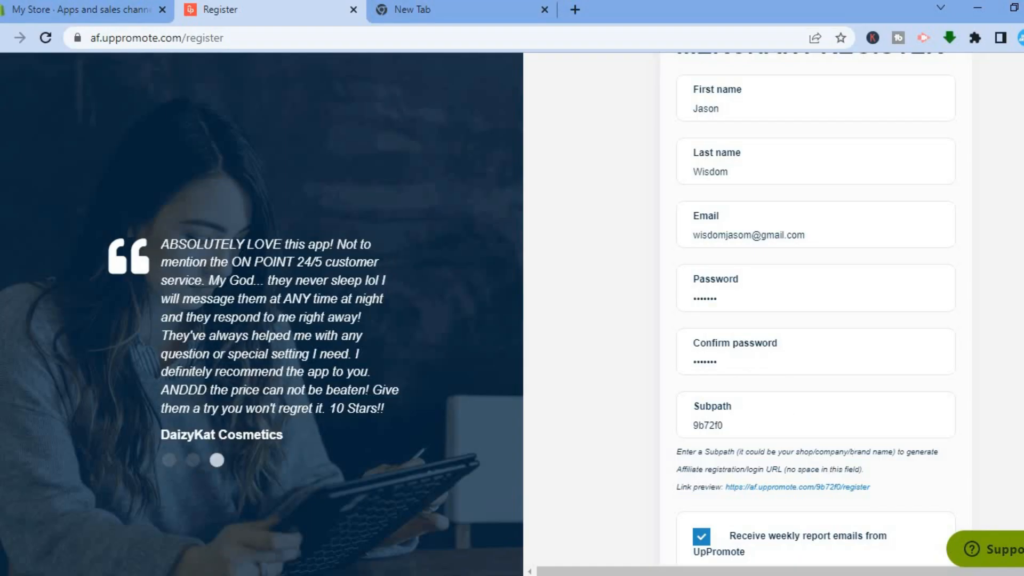
scroll(676, 461, "down", 2)
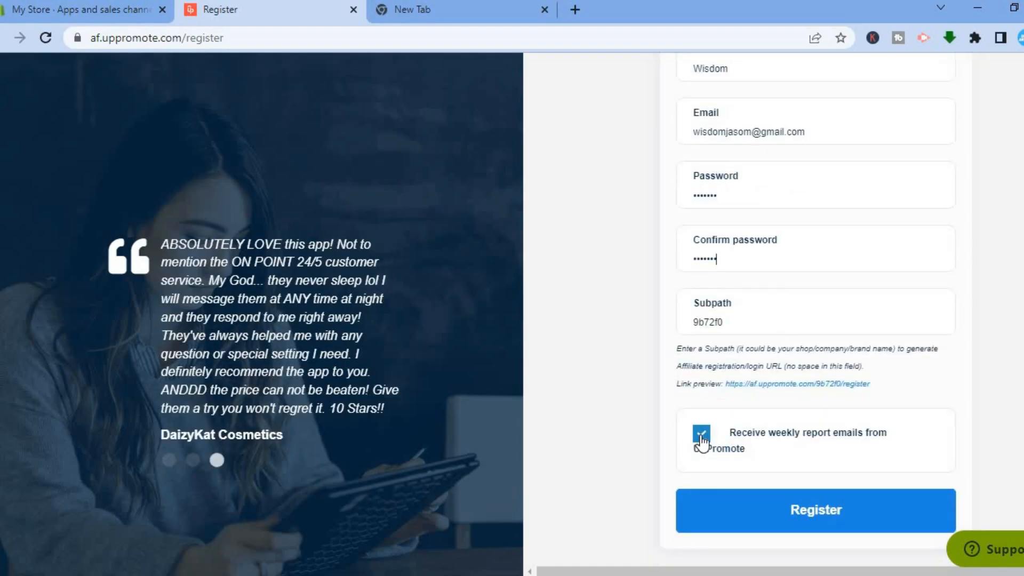
left_click(740, 507)
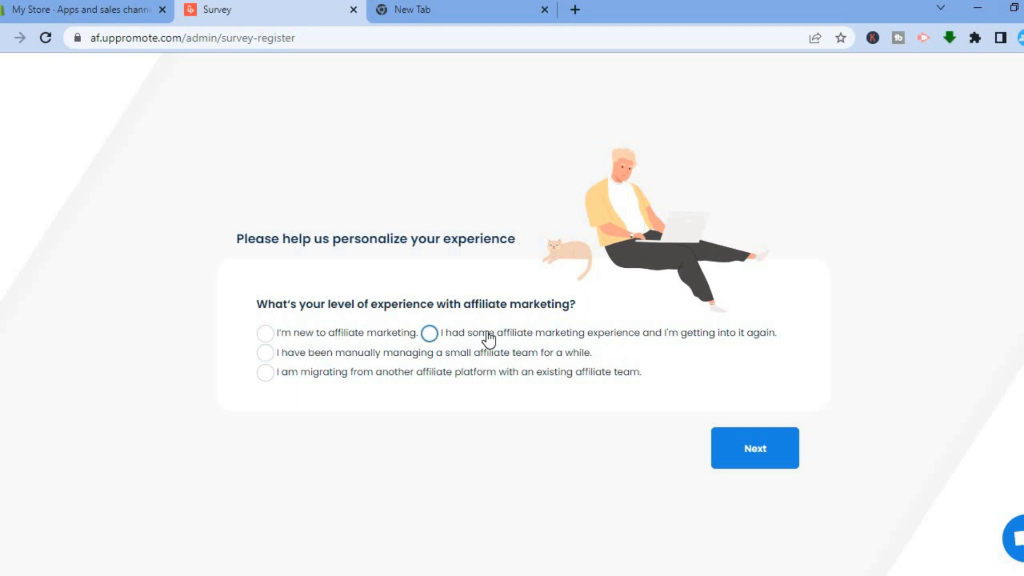
Complete the survey with some prior affiliate marketing experience, finding affiliates as the goal, and Sport & entertainment as the industry.
left_click(430, 335)
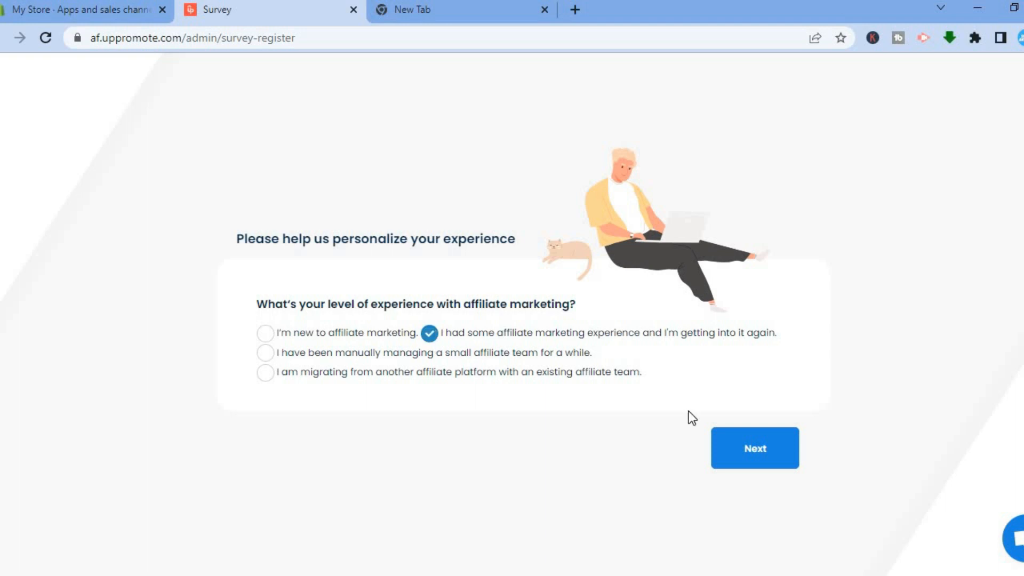
left_click(731, 460)
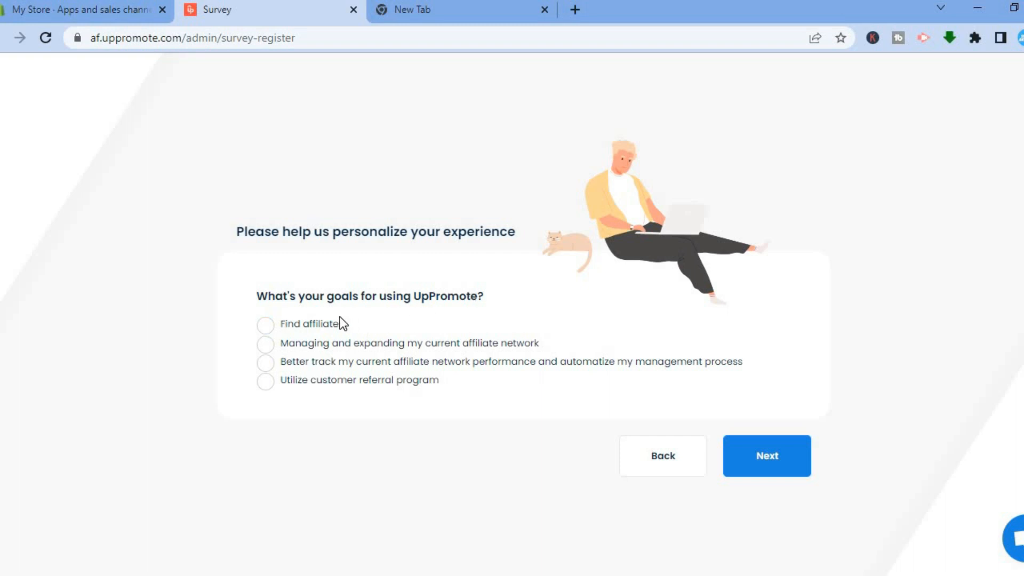
left_click(319, 327)
left_click(766, 456)
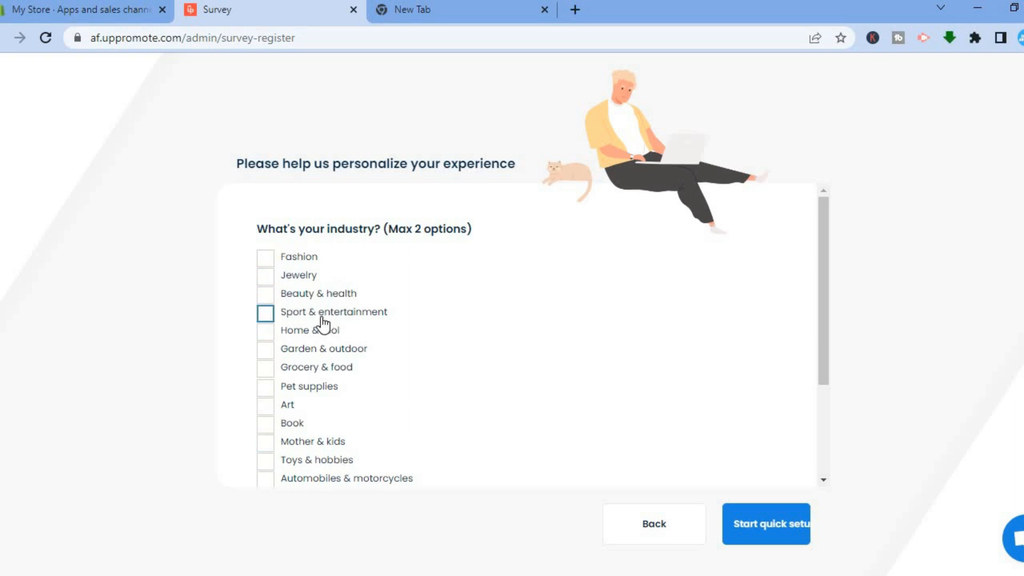
left_click(265, 314)
left_click(766, 528)
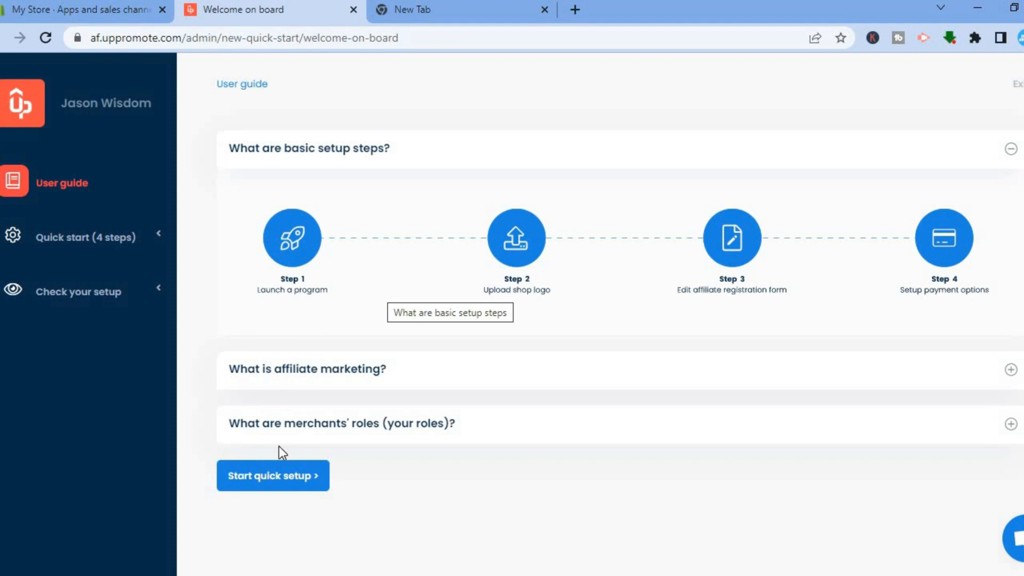
Start the quick setup and change the commission rate in the program description to 5%.
left_click(275, 482)
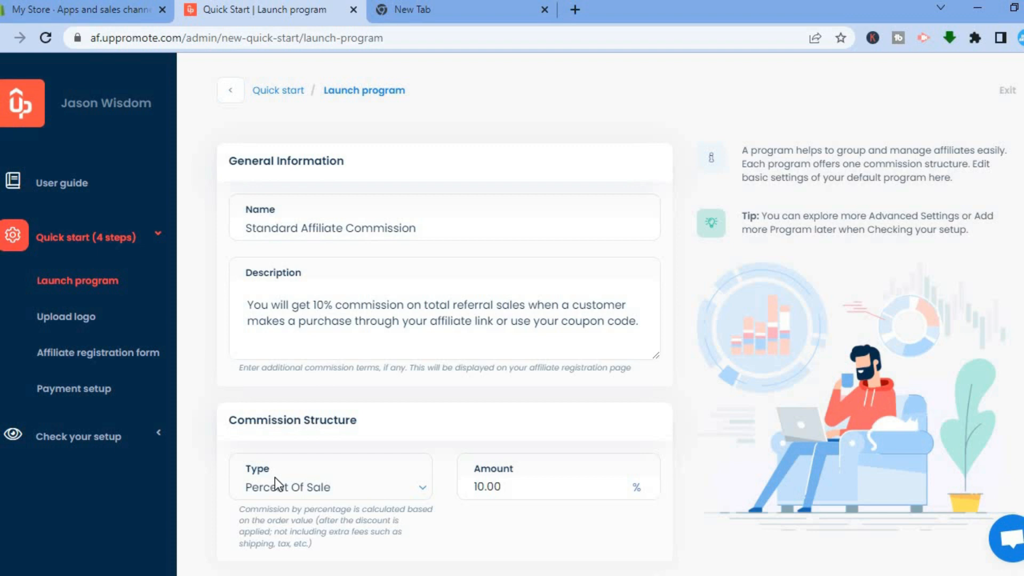
left_click(297, 228)
left_click(439, 227)
left_click(235, 236, "shift")
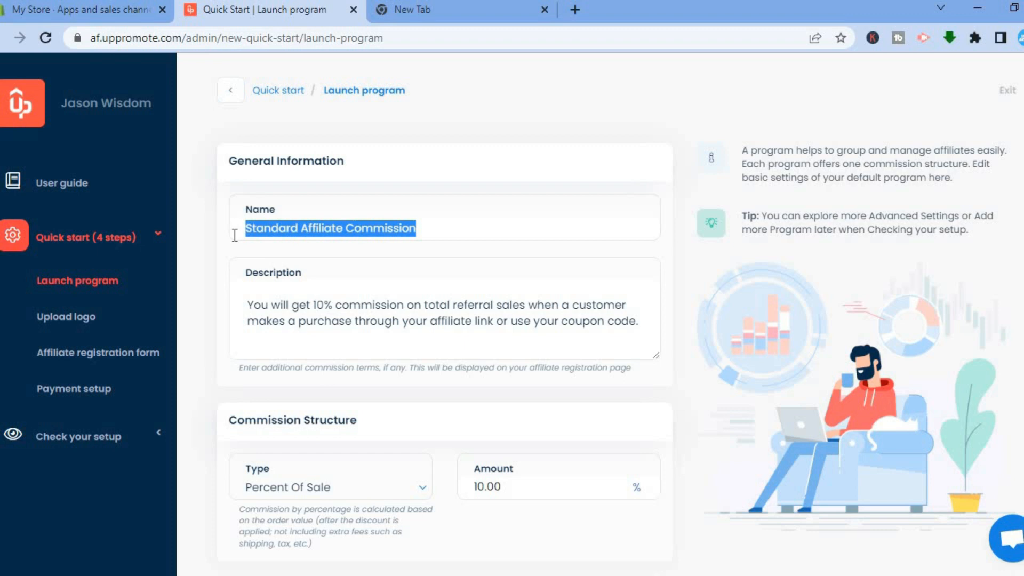
left_click(275, 309)
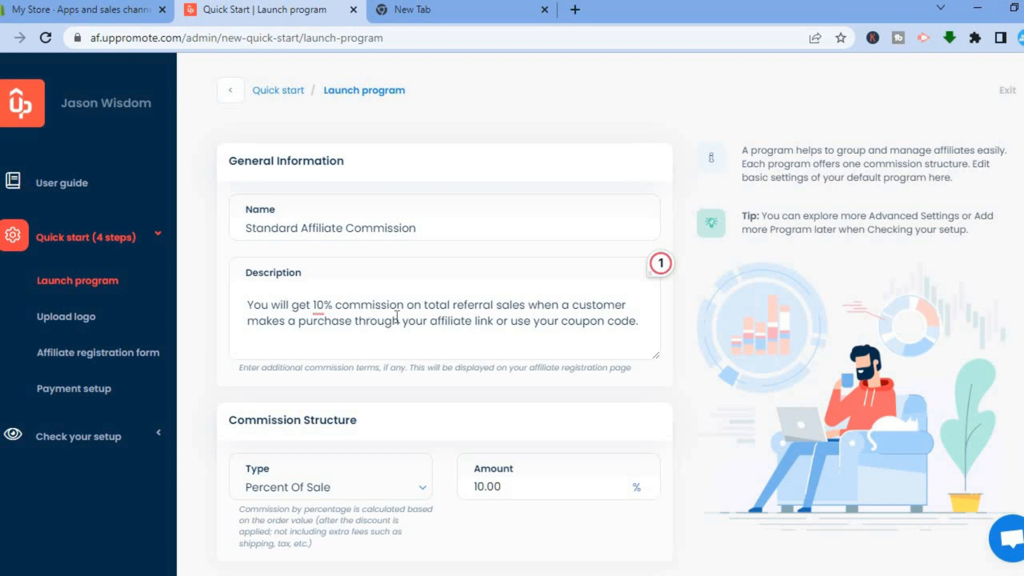
left_click(321, 306)
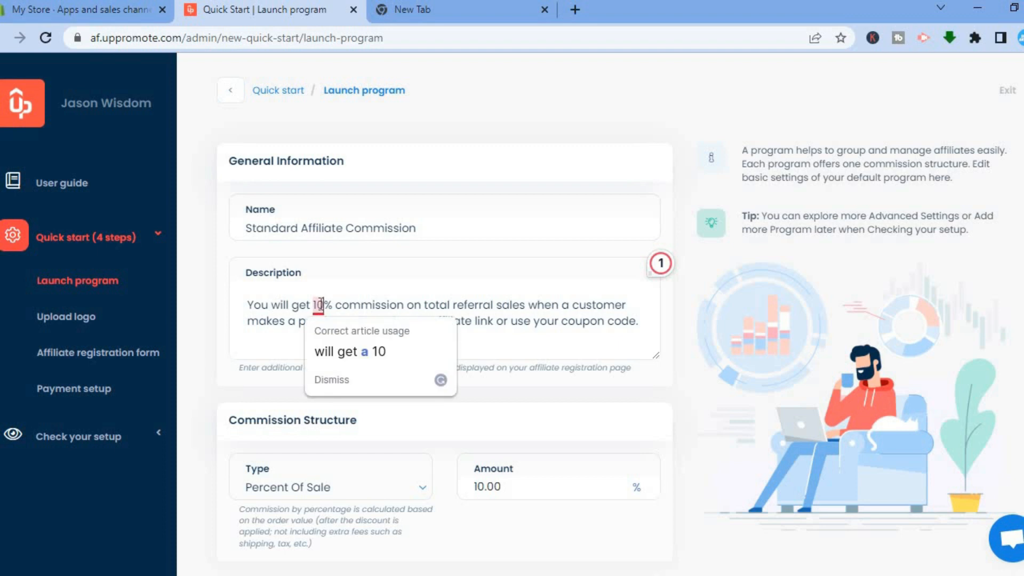
double_click(321, 305)
type("5")
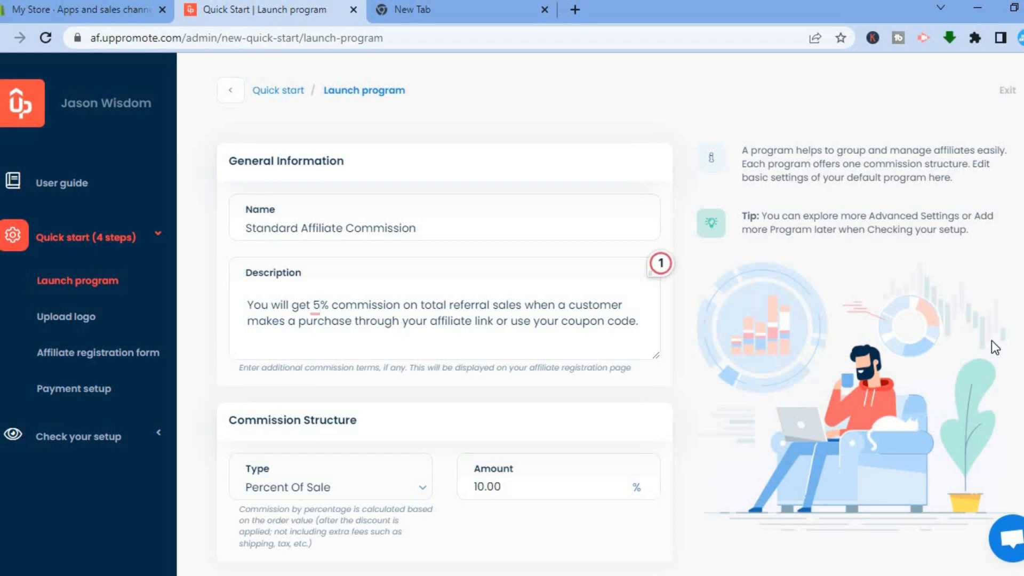
Set the commission structure to Percent Of Sale with an amount of 5% and save the program.
scroll(693, 400, "down", 1)
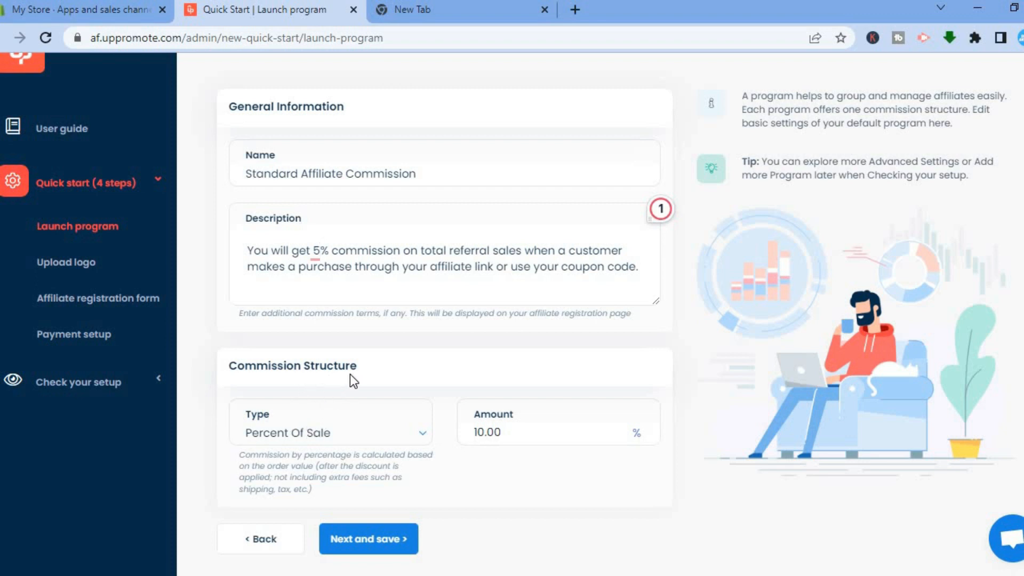
left_click(341, 432)
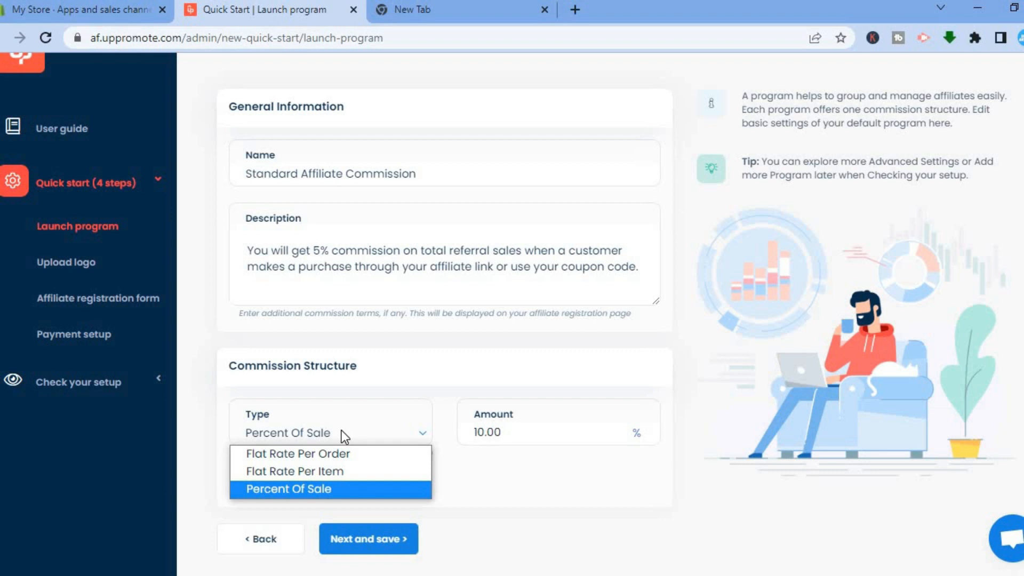
left_click(316, 488)
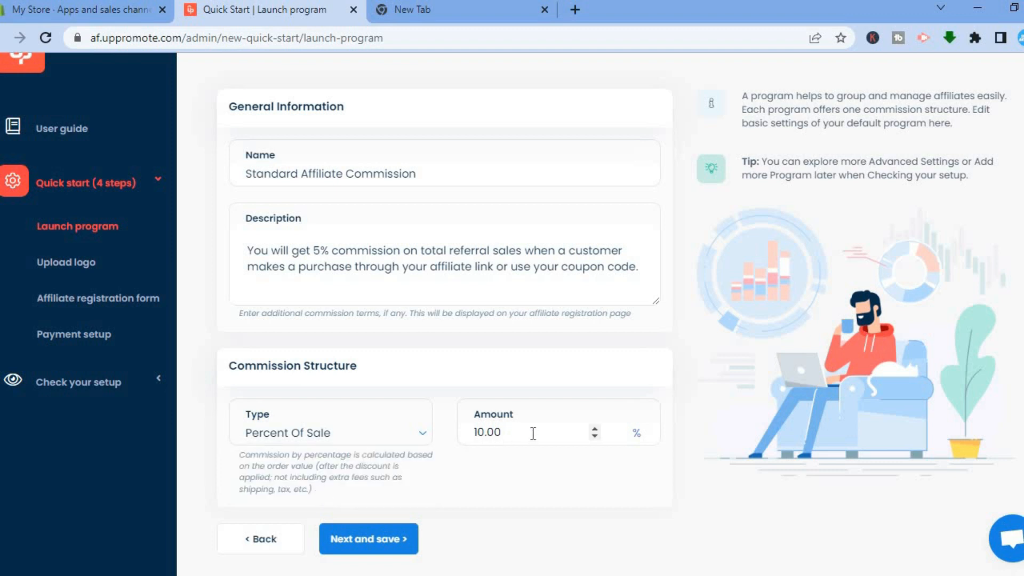
left_click_drag(533, 433, 433, 437)
type("5")
left_click(366, 539)
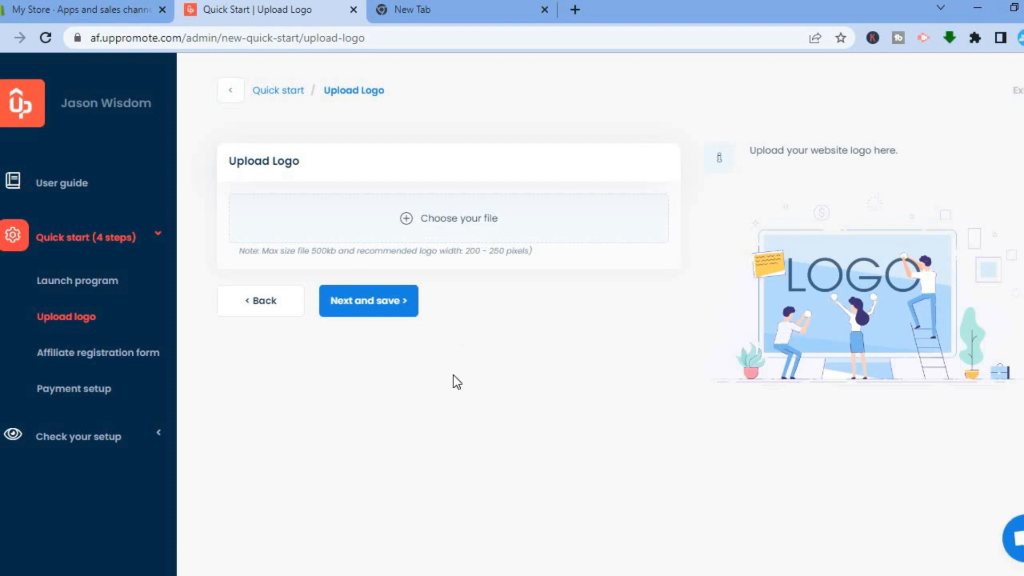
Continue past the logo upload without choosing a file and review the affiliate registration form preview.
left_click(372, 300)
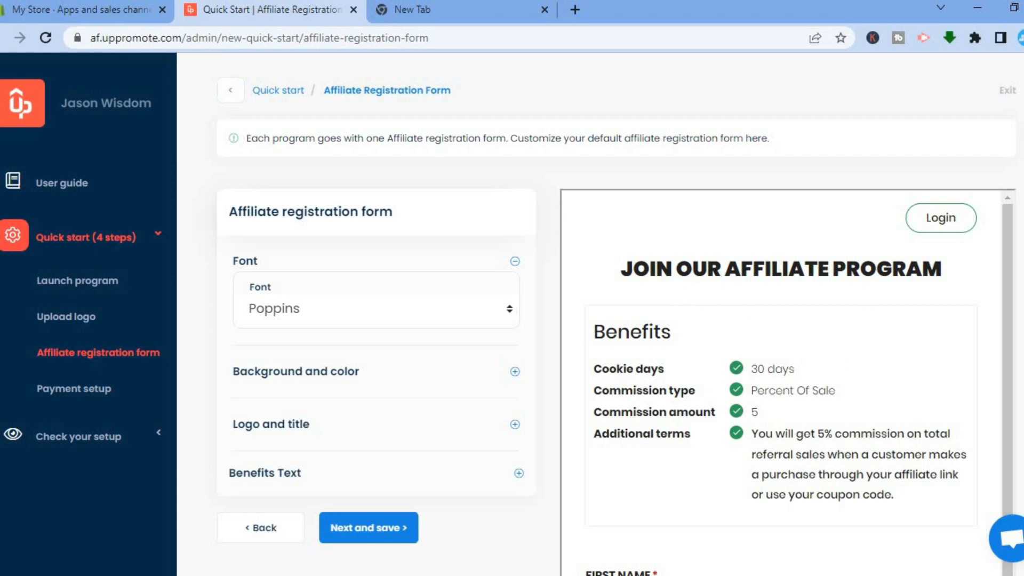
scroll(596, 315, "down", 3)
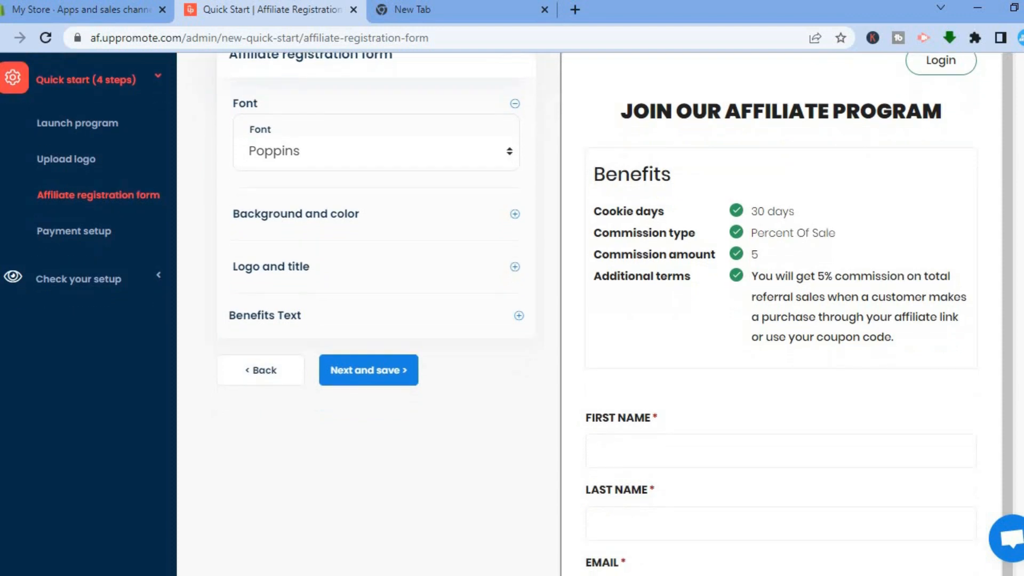
scroll(736, 249, "down", 1)
scroll(736, 248, "up", 2)
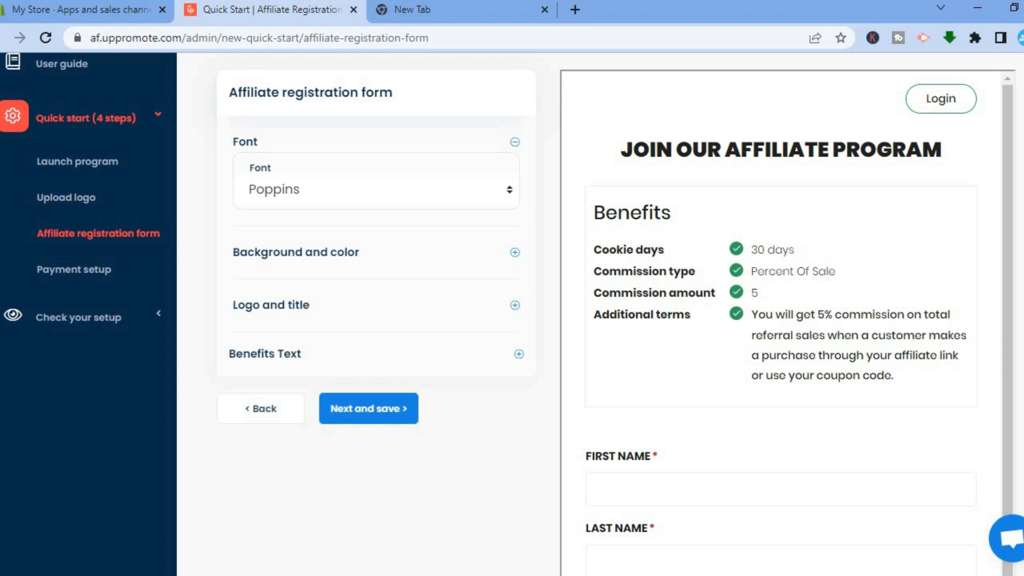
scroll(600, 315, "down", 5)
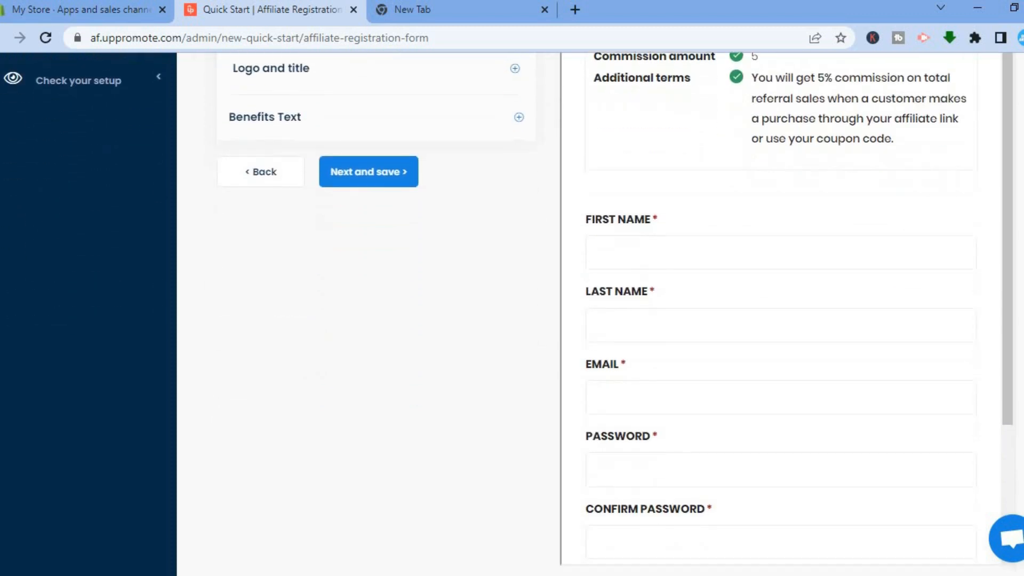
Change the registration form's page background color to yellow, #ebe50e.
scroll(600, 314, "up", 6)
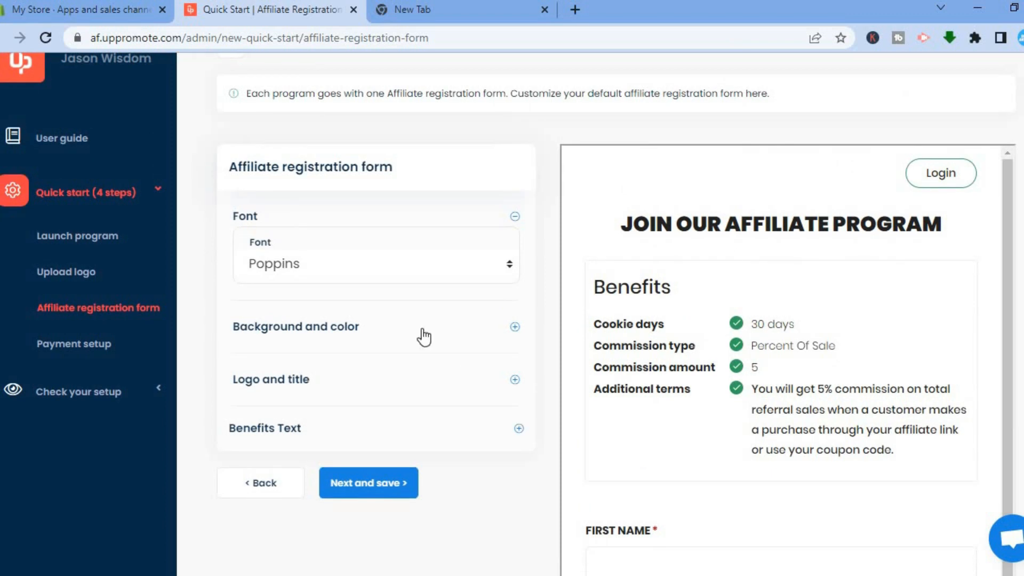
left_click(389, 329)
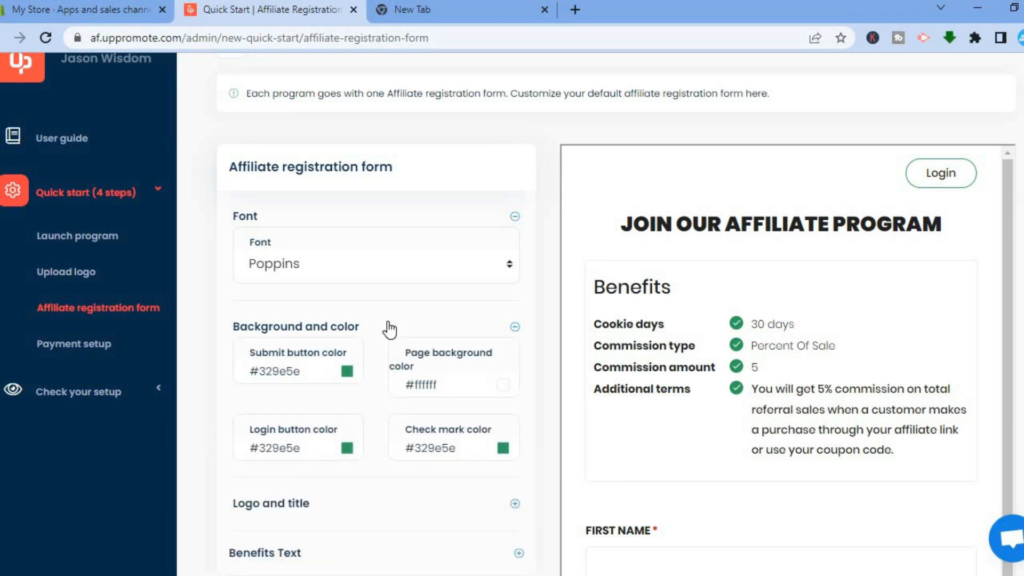
left_click(504, 387)
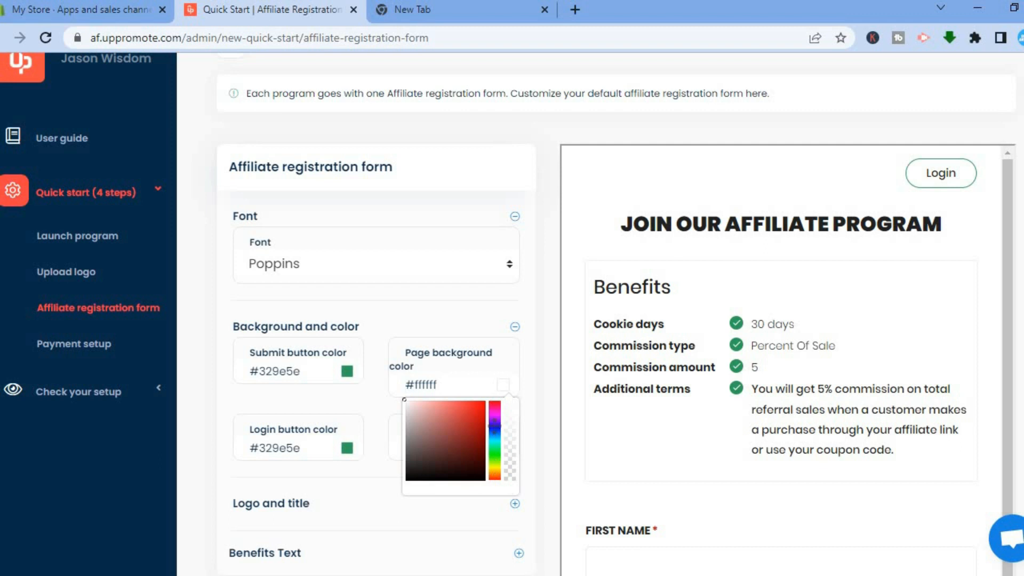
left_click(469, 426)
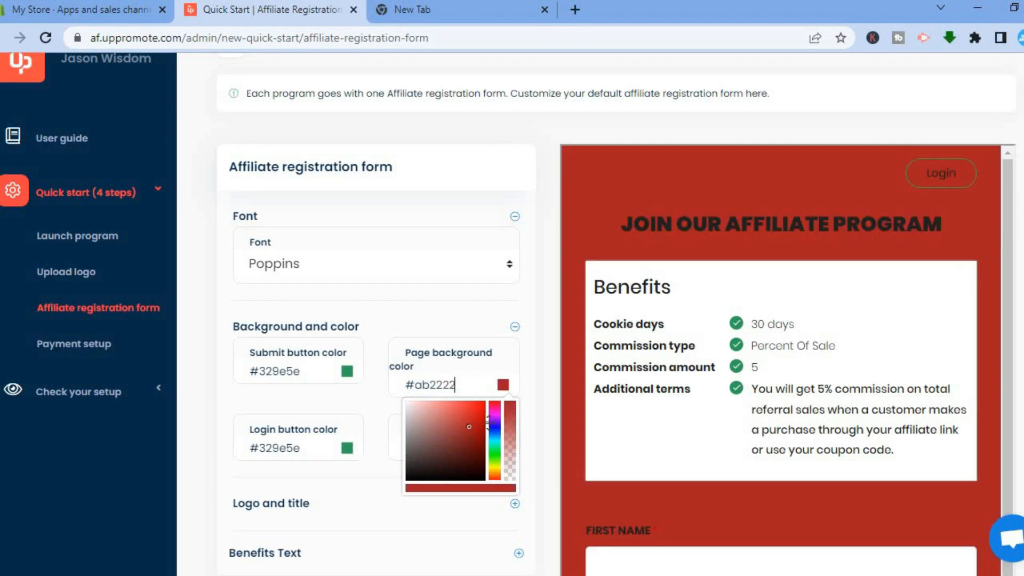
left_click(491, 424)
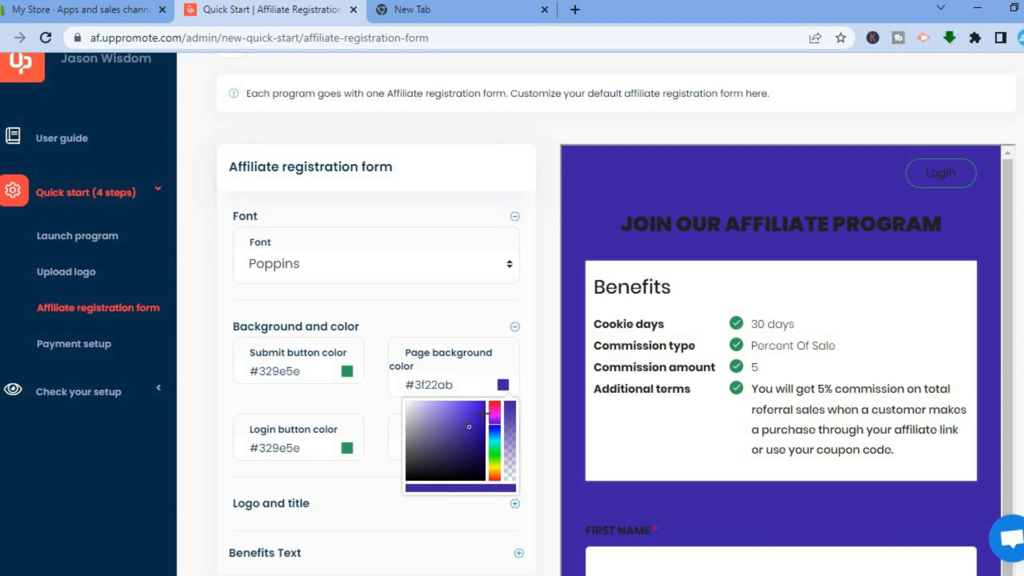
left_click(480, 407)
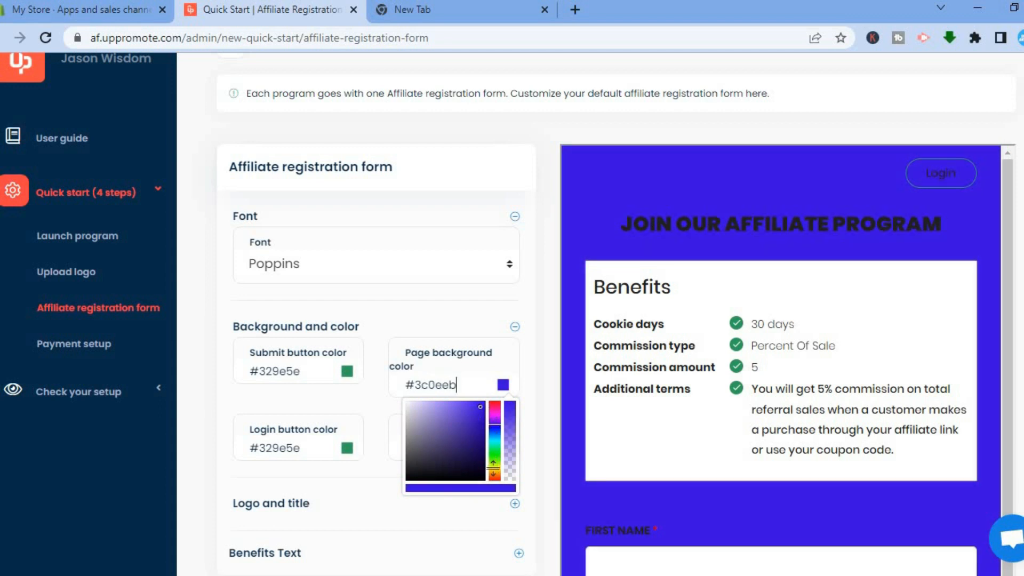
left_click(493, 468)
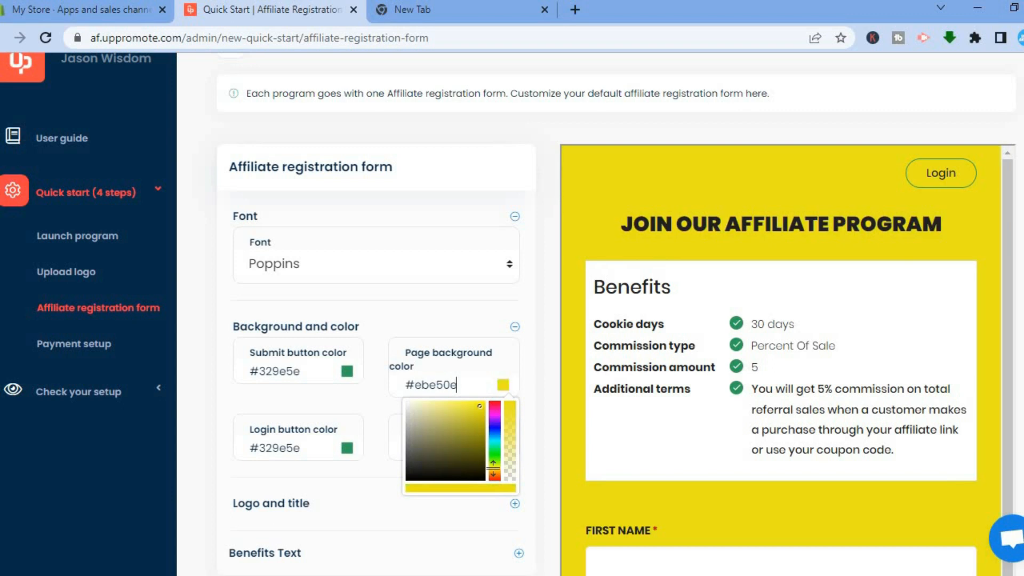
left_click(548, 371)
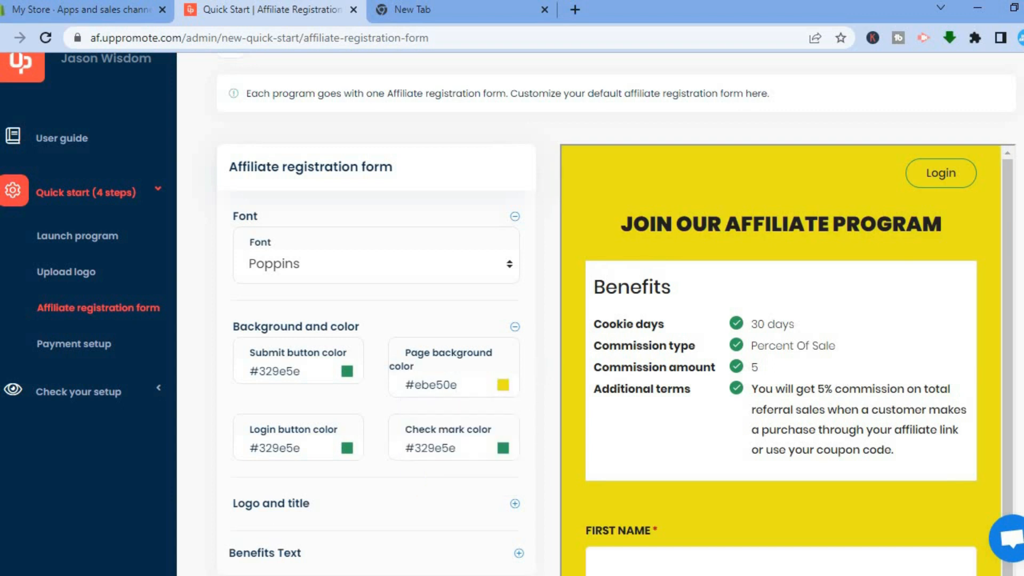
Expand the registration form's logo, title and benefits text settings and set the cookie days to 45 days.
scroll(465, 388, "down", 3)
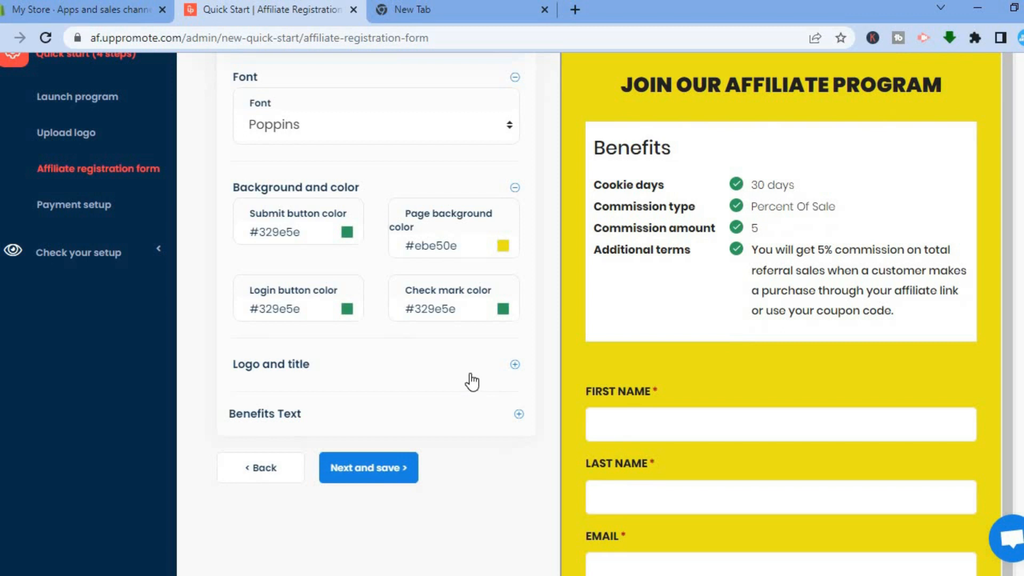
left_click(472, 382)
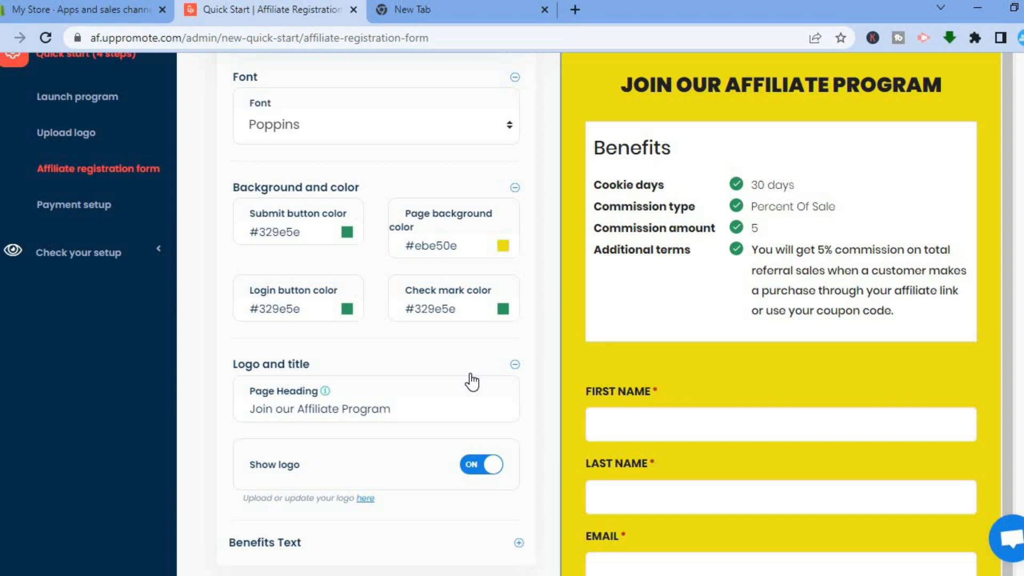
left_click(390, 407)
scroll(647, 457, "down", 4)
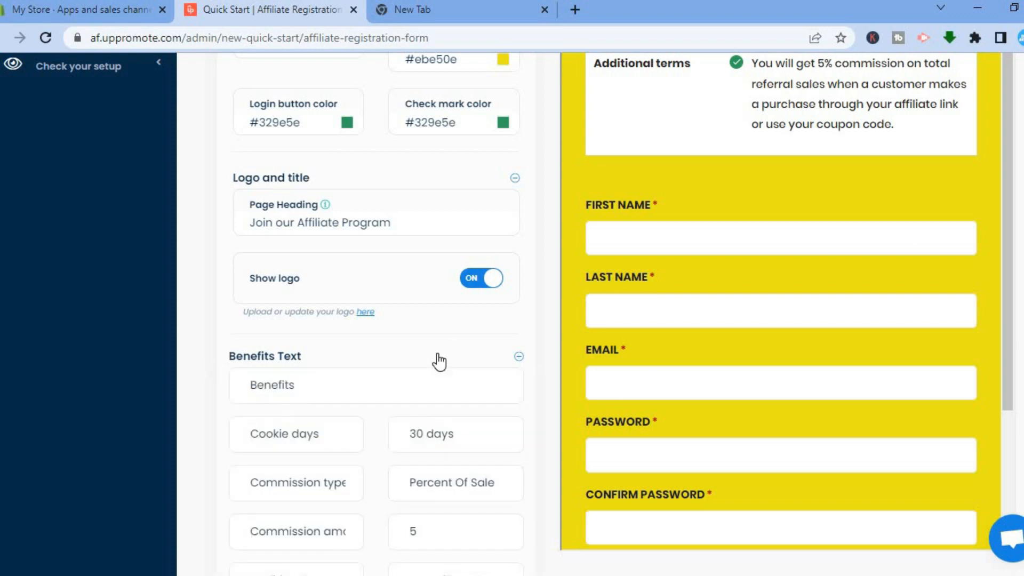
left_click(339, 429)
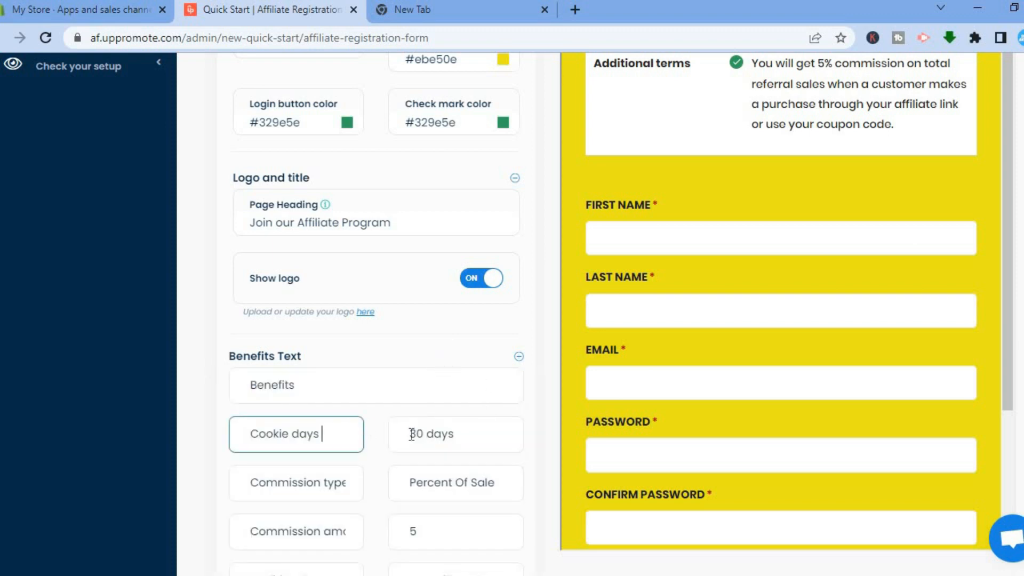
left_click(449, 434)
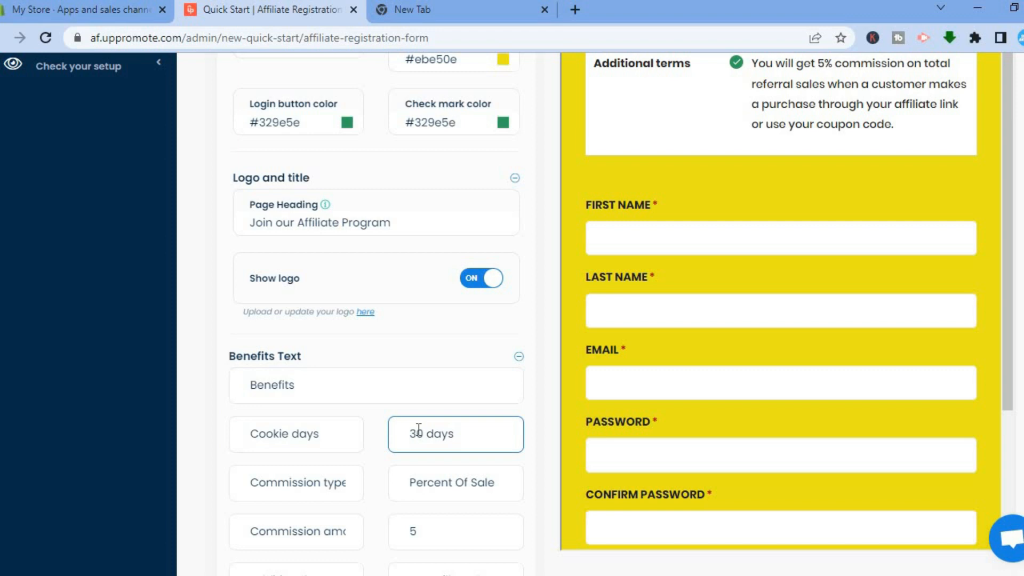
left_click_drag(424, 433, 409, 433)
type("45")
scroll(800, 176, "up", 2)
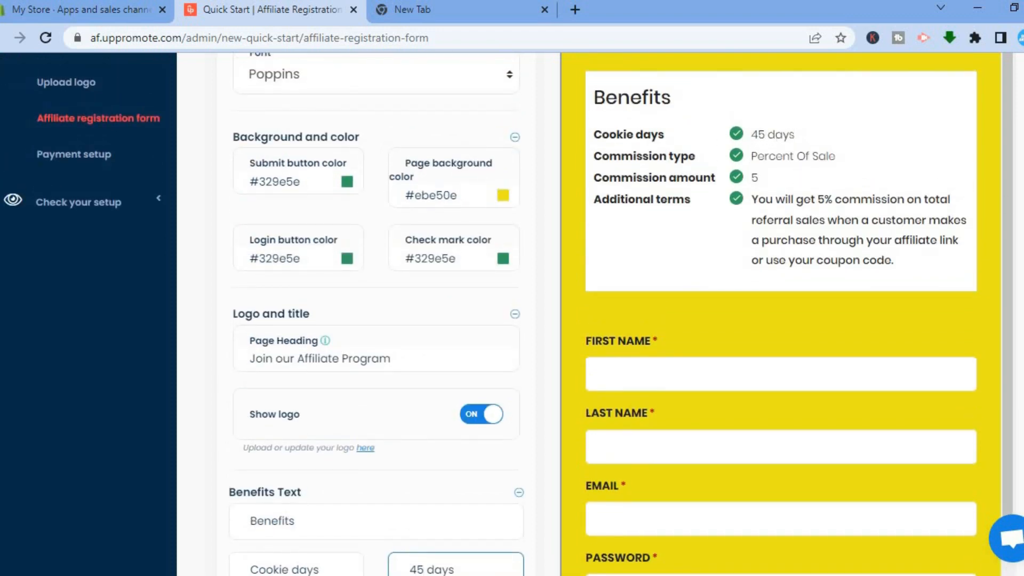
Save the registration form and continue through the payment setup with PayPal as the only payment method.
scroll(461, 508, "down", 4)
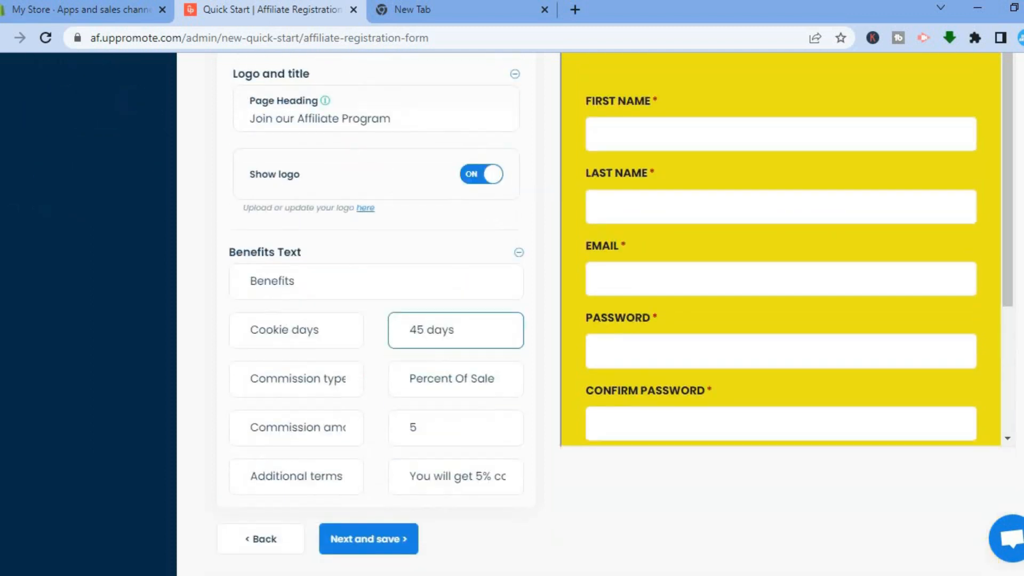
left_click(386, 541)
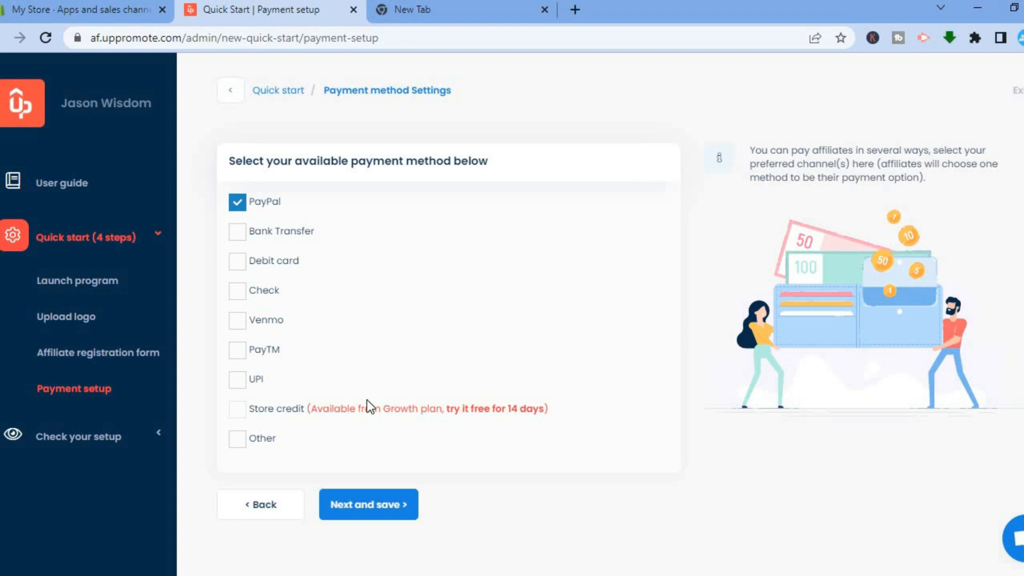
left_click(403, 512)
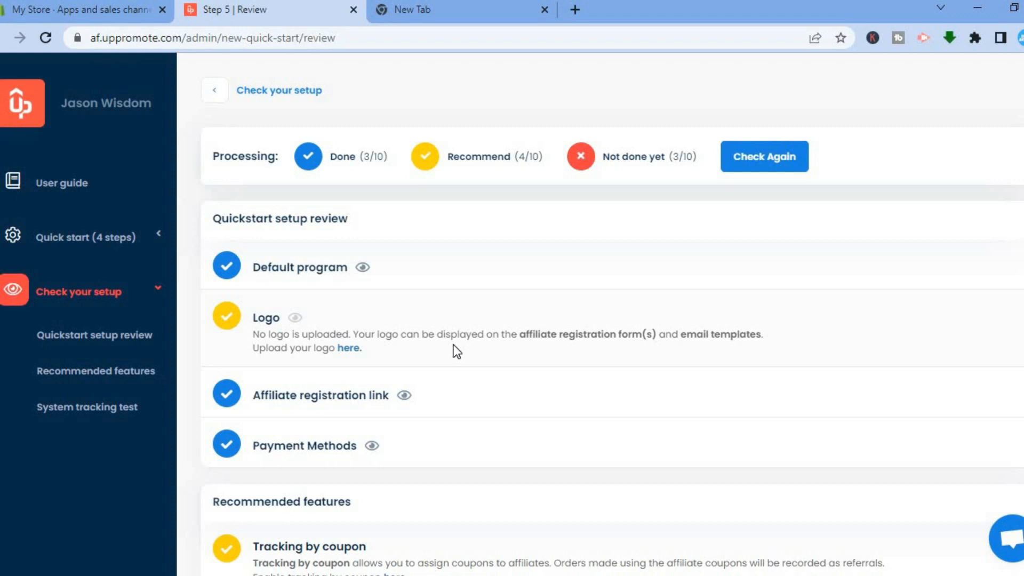
Review the setup checklist, covering the quickstart items, the recommended features and the system tracking test.
mouse_move(415, 399)
scroll(650, 342, "down", 5)
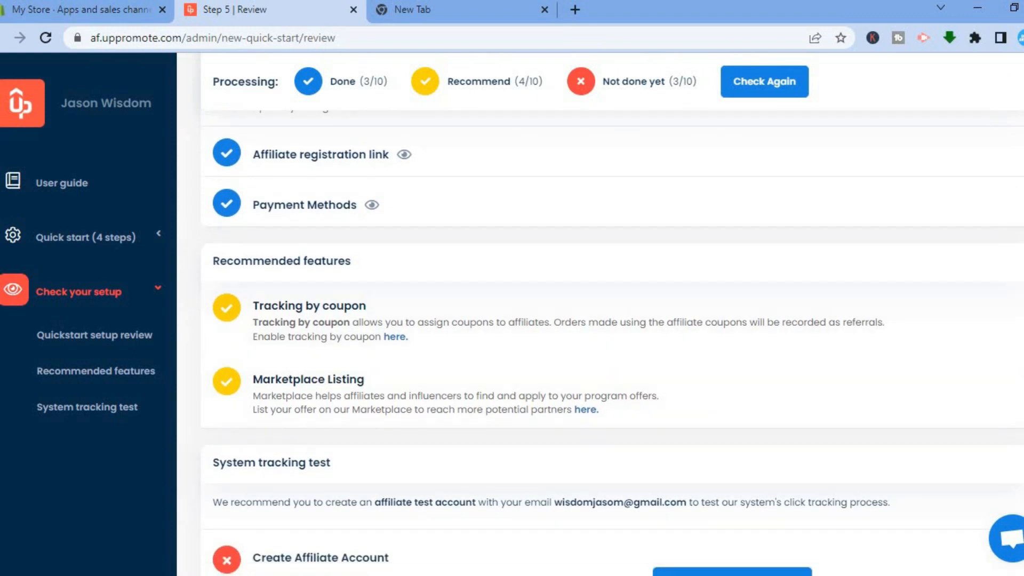
scroll(612, 344, "down", 4)
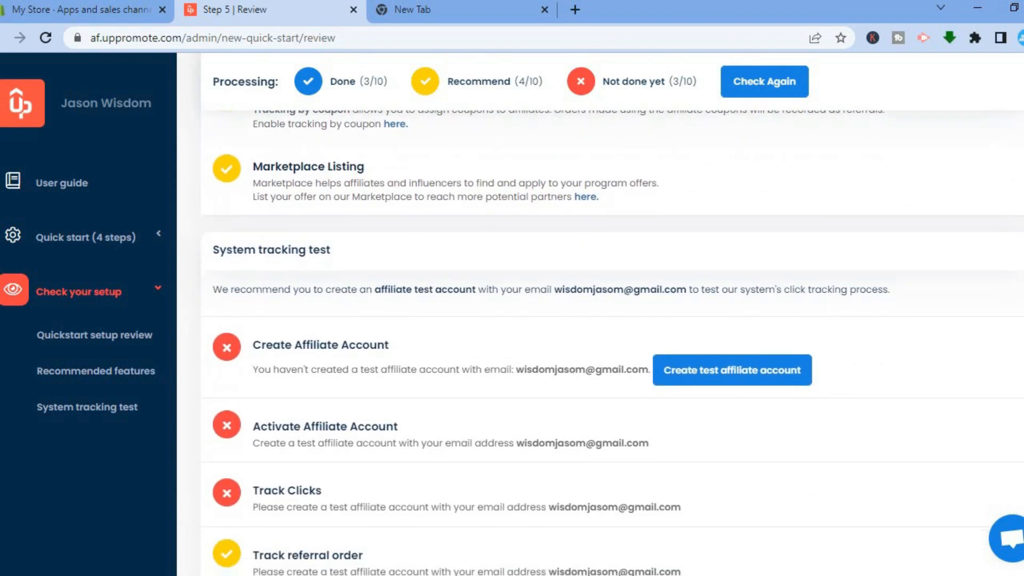
scroll(613, 344, "down", 2)
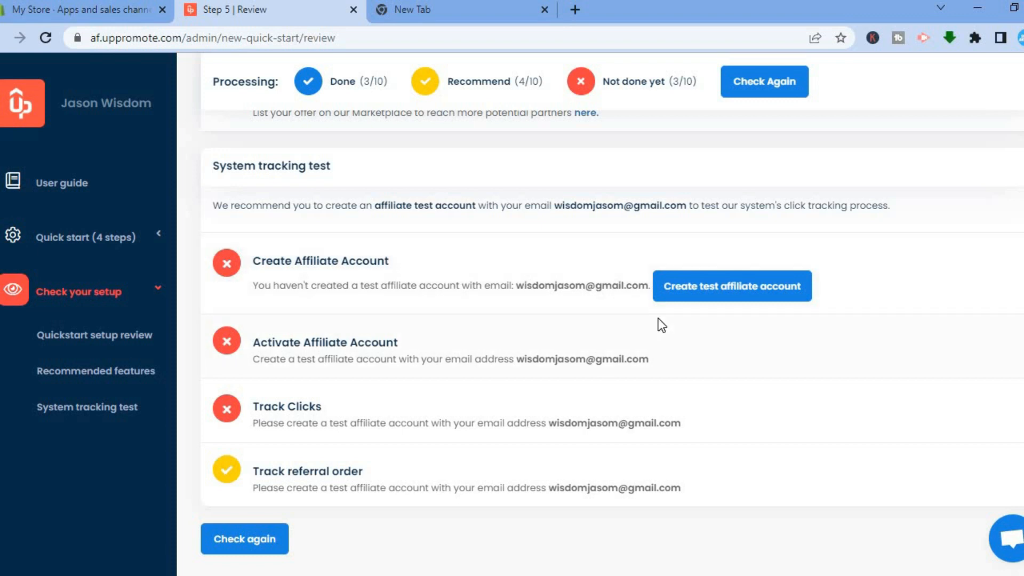
scroll(492, 190, "up", 8)
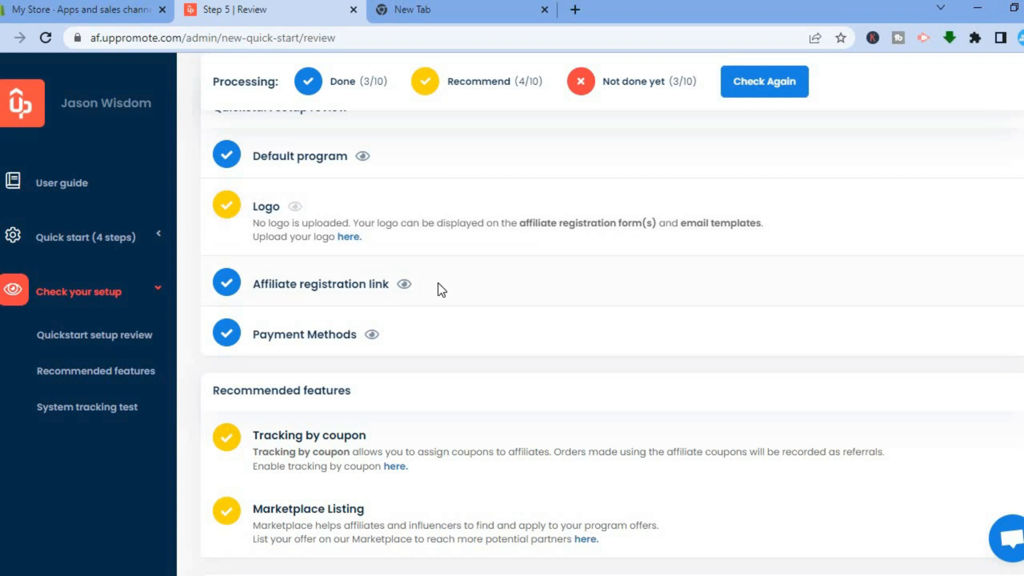
Open the default program's affiliate registration form for editing from the setup review and look through its sections.
left_click(401, 283)
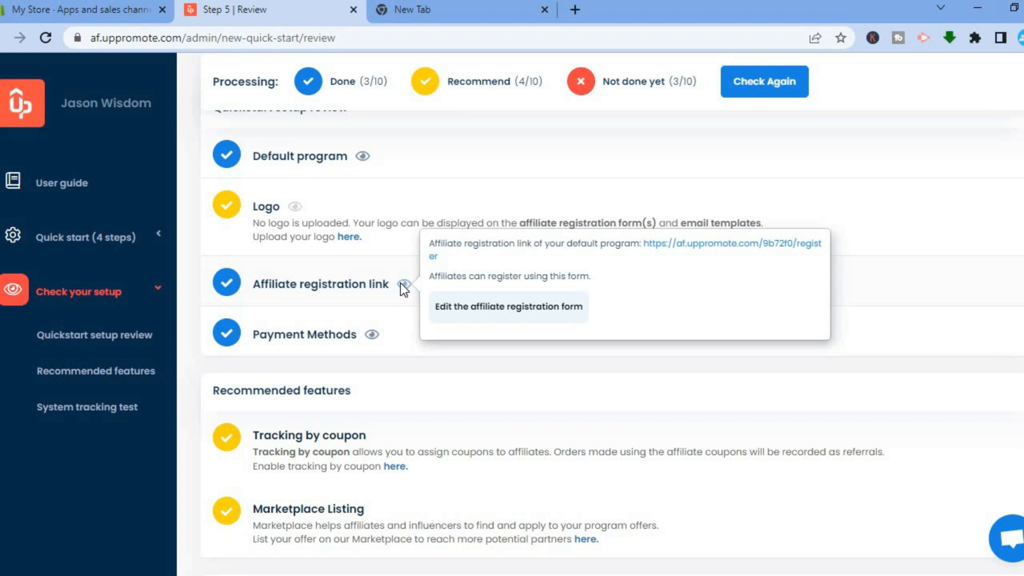
left_click(472, 316)
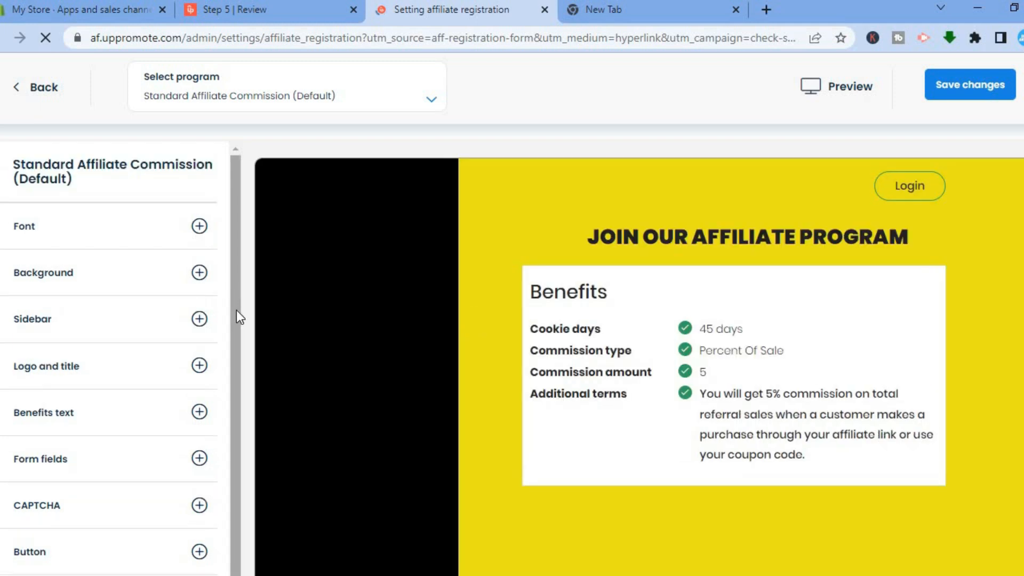
left_click(85, 472)
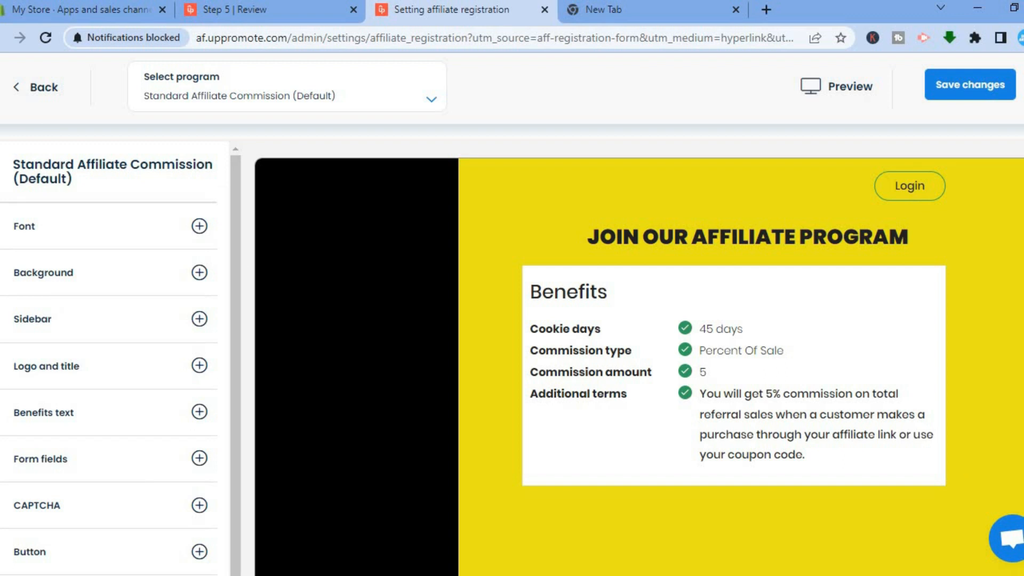
scroll(473, 409, "down", 5)
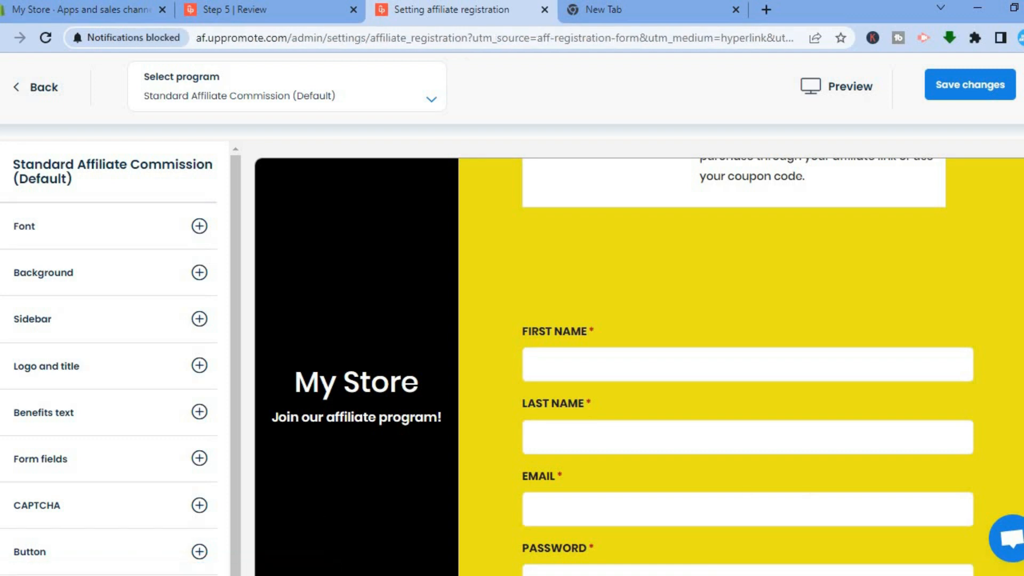
scroll(640, 357, "down", 2)
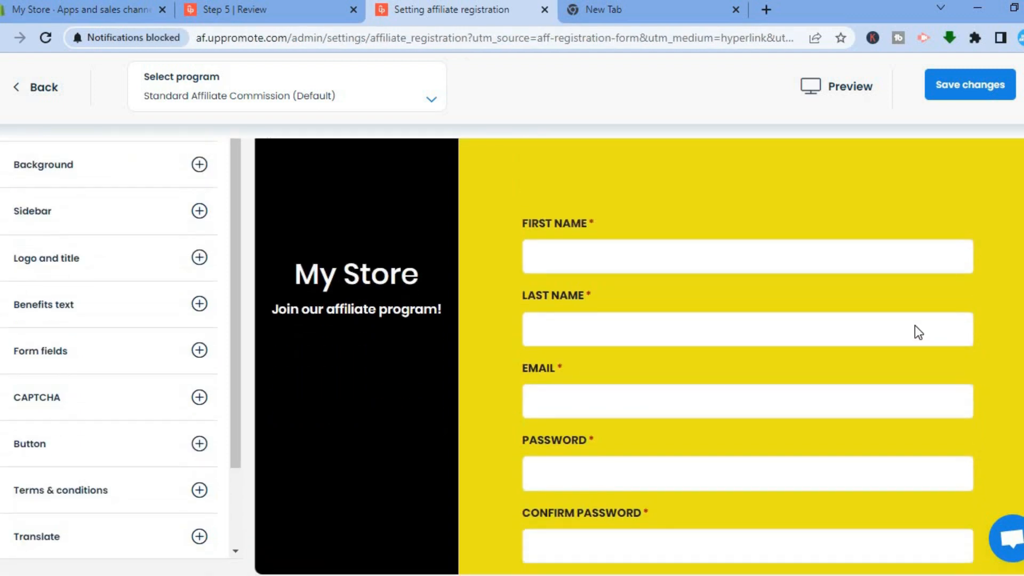
Preview the affiliate registration page and look over its benefits and form fields.
left_click(843, 87)
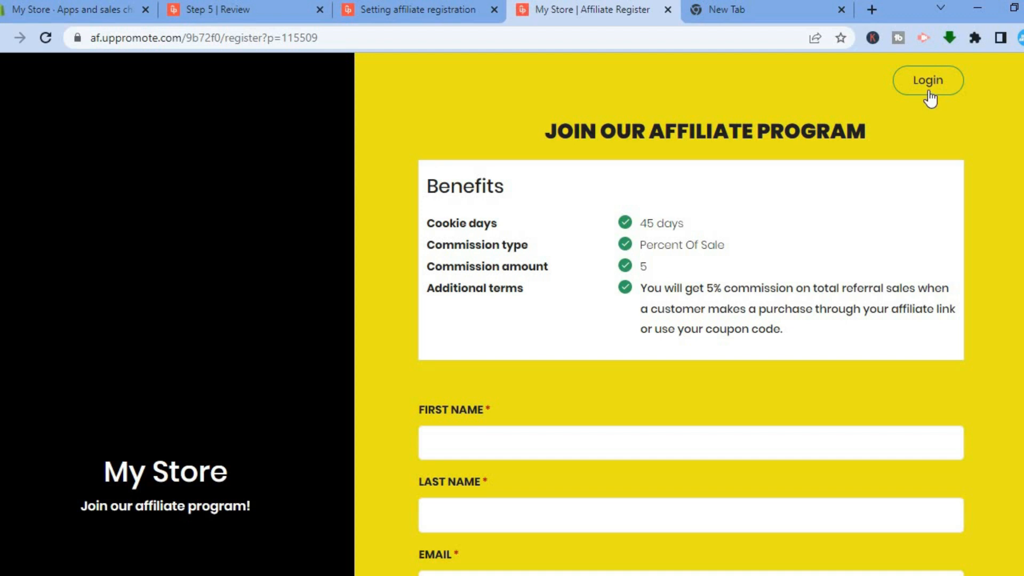
scroll(688, 315, "down", 6)
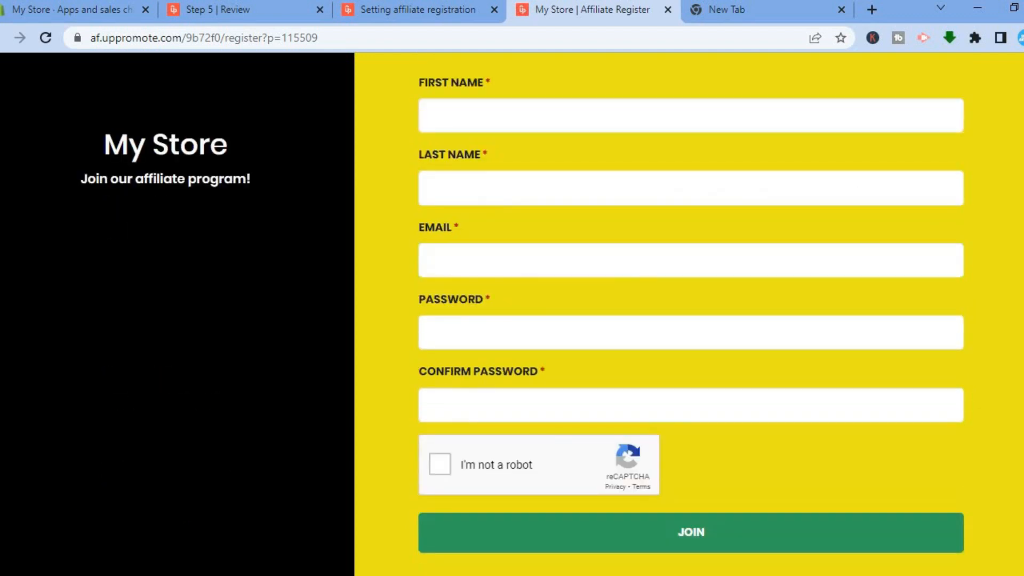
scroll(688, 314, "up", 2)
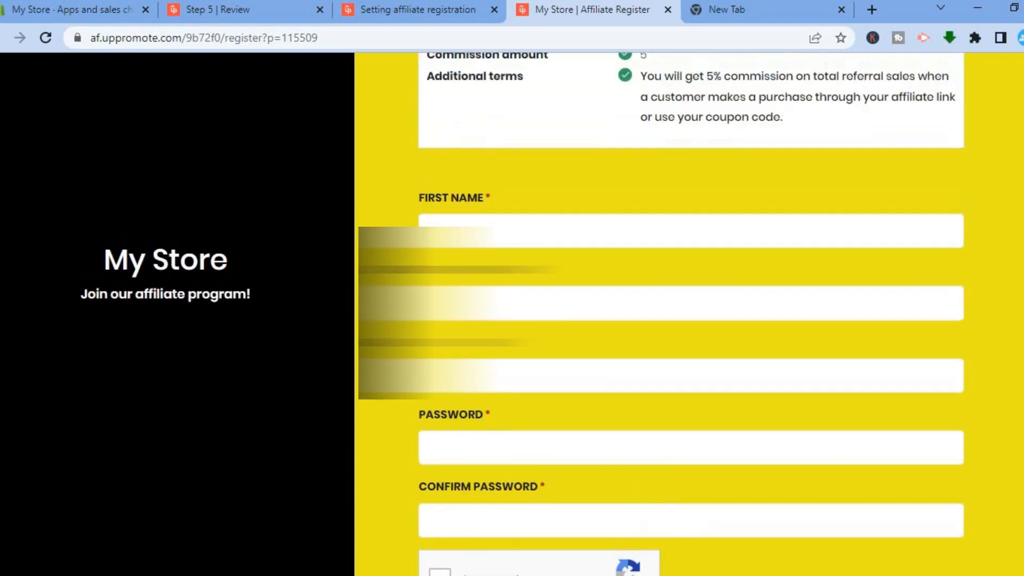
Fill in the affiliate's first name, last name and email, and enter the account password with its confirmation.
left_click(435, 231)
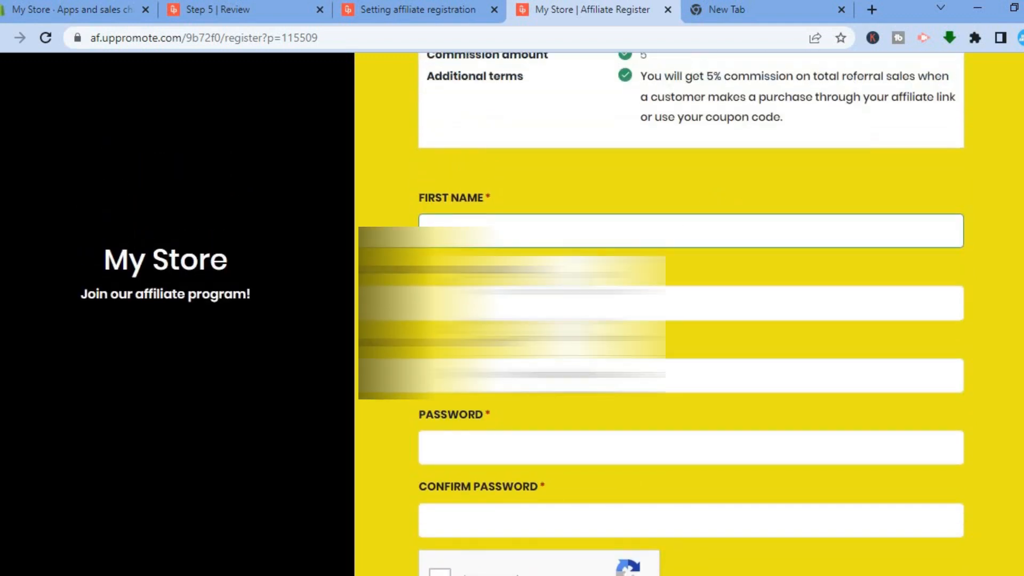
left_click(480, 270)
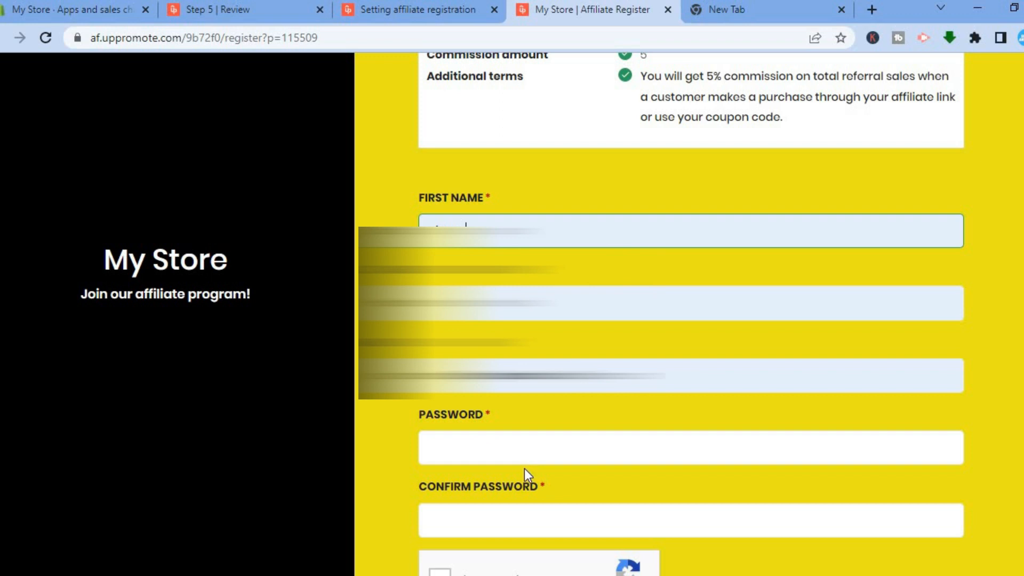
left_click(524, 446)
type("•••")
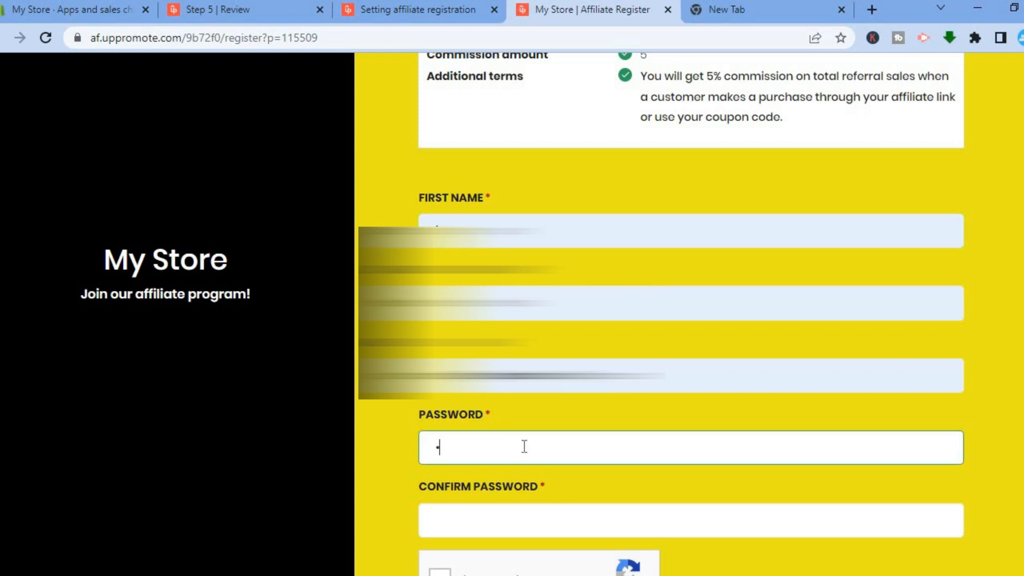
type("••••")
left_click(472, 523)
type("•••••")
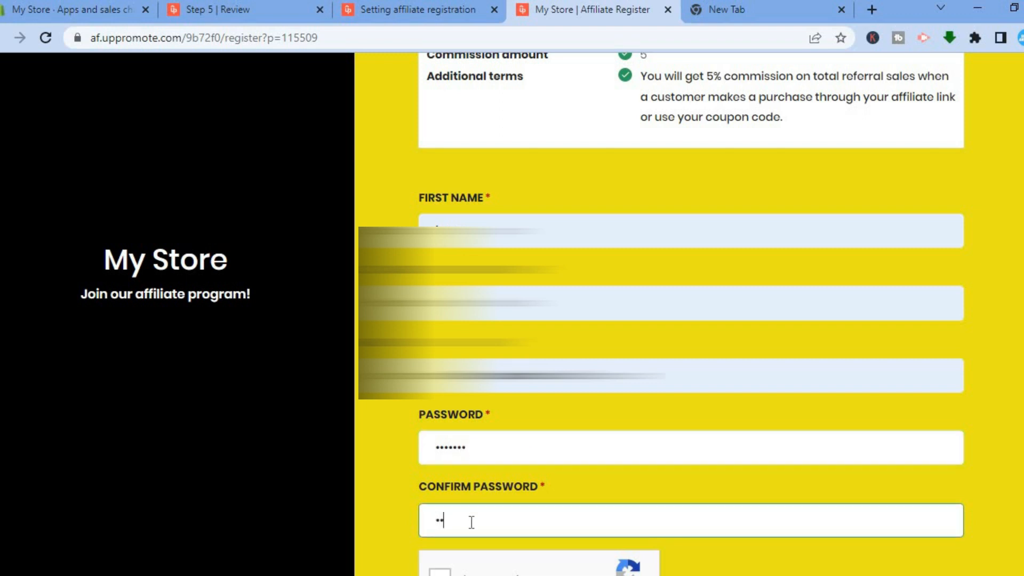
type("••")
Complete the reCAPTCHA check by selecting the motorcycle squares and submit the affiliate registration form.
scroll(937, 407, "down", 2)
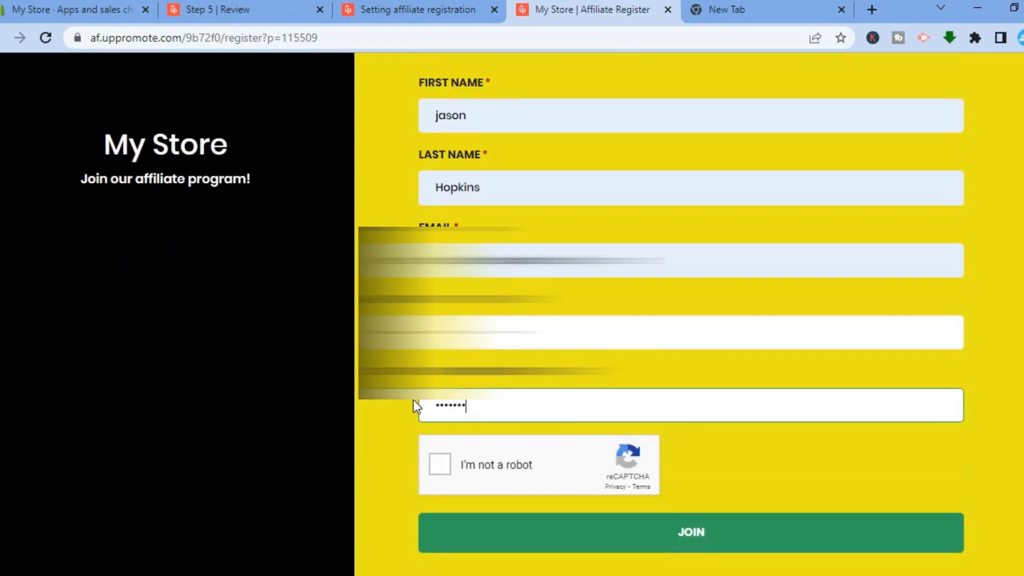
left_click(443, 462)
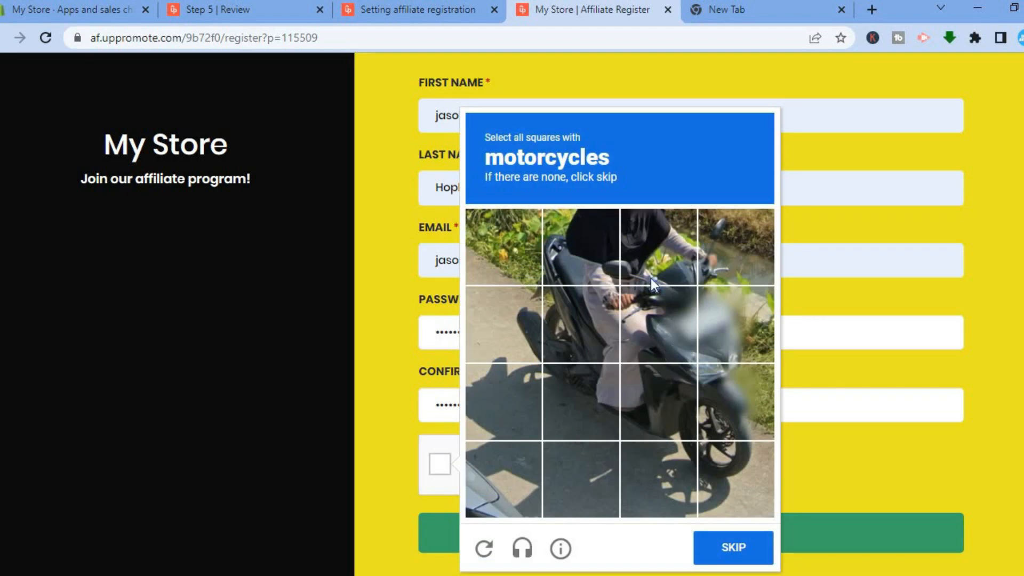
left_click(716, 393)
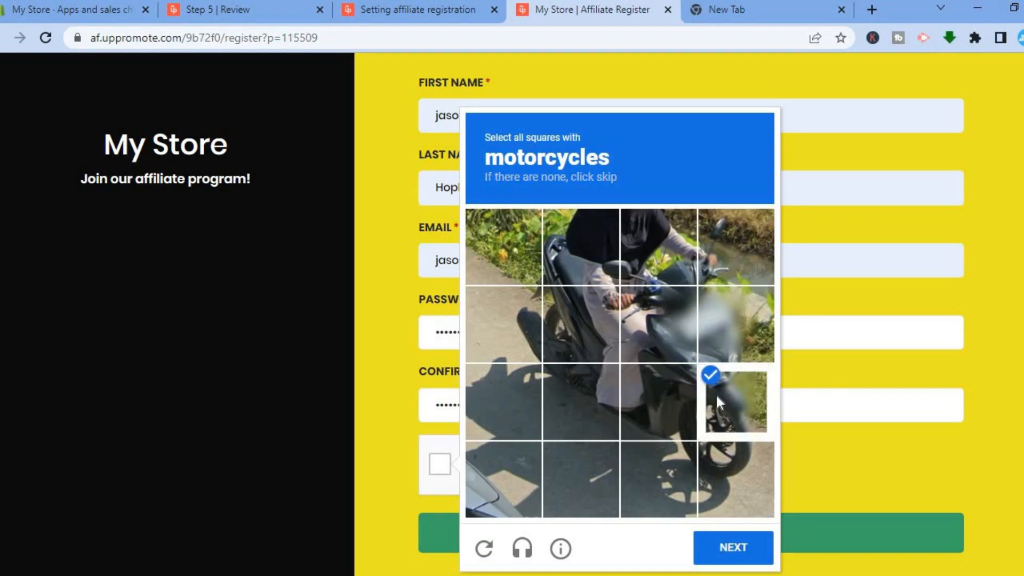
left_click(654, 414)
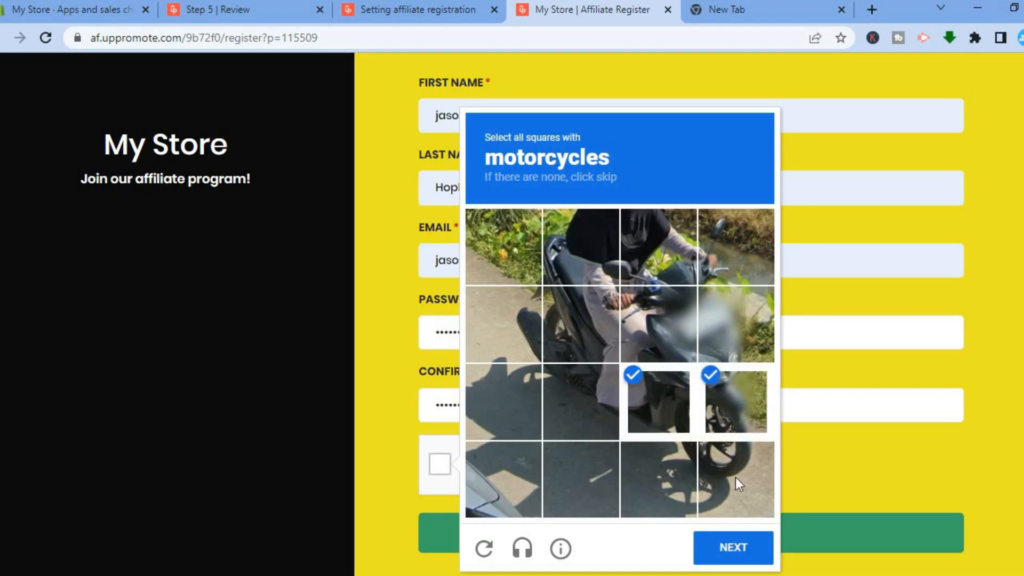
left_click(735, 478)
left_click(555, 305)
left_click(723, 540)
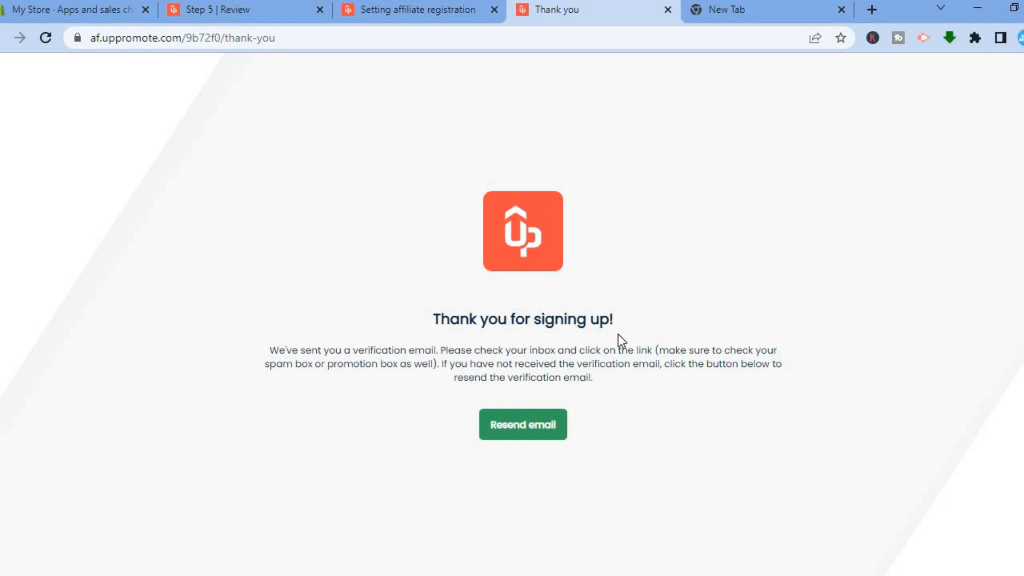
Leave the registration form editor and activate the test affiliate's account in the affiliate list.
left_click(410, 8)
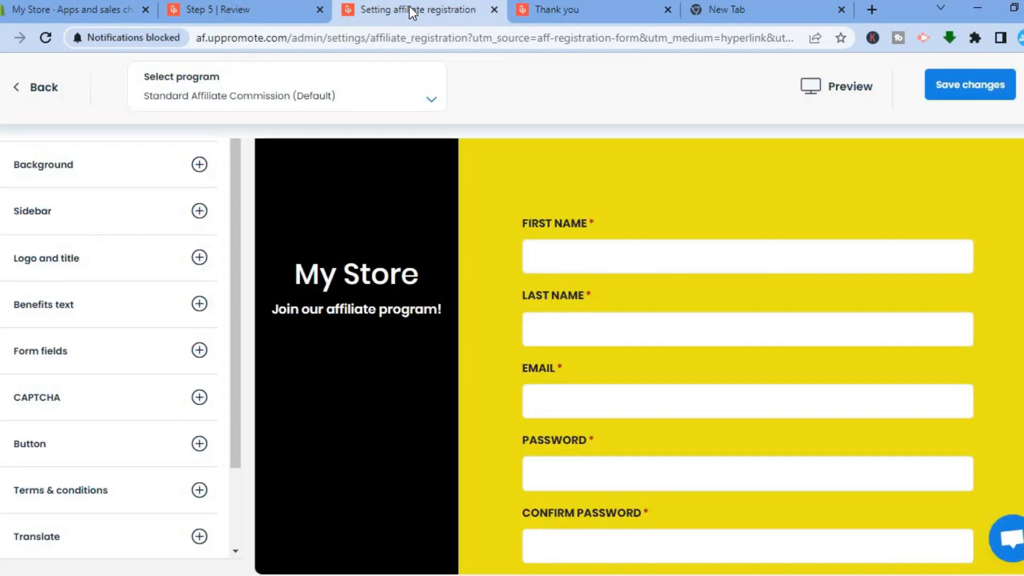
left_click(44, 88)
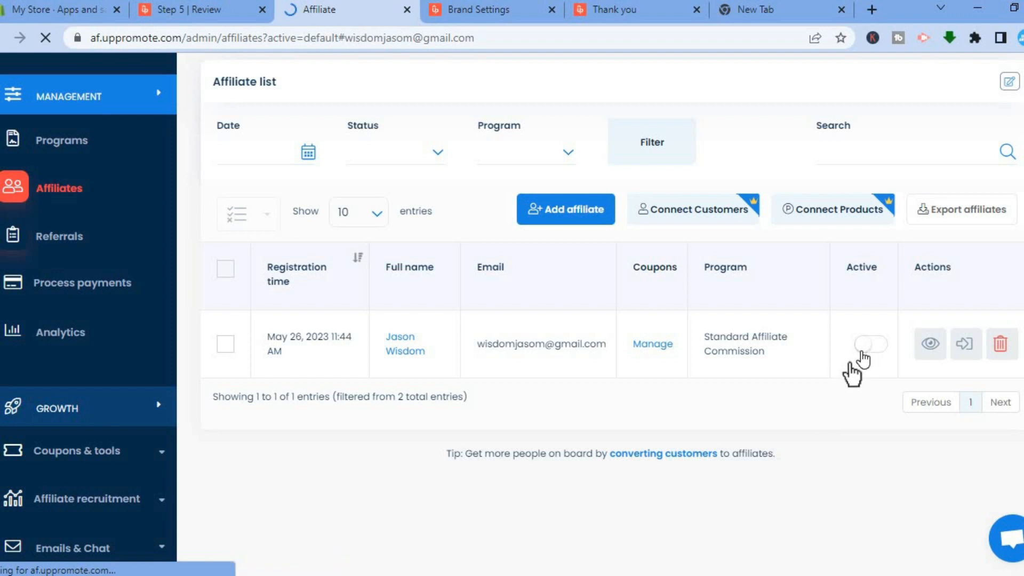
left_click(866, 345)
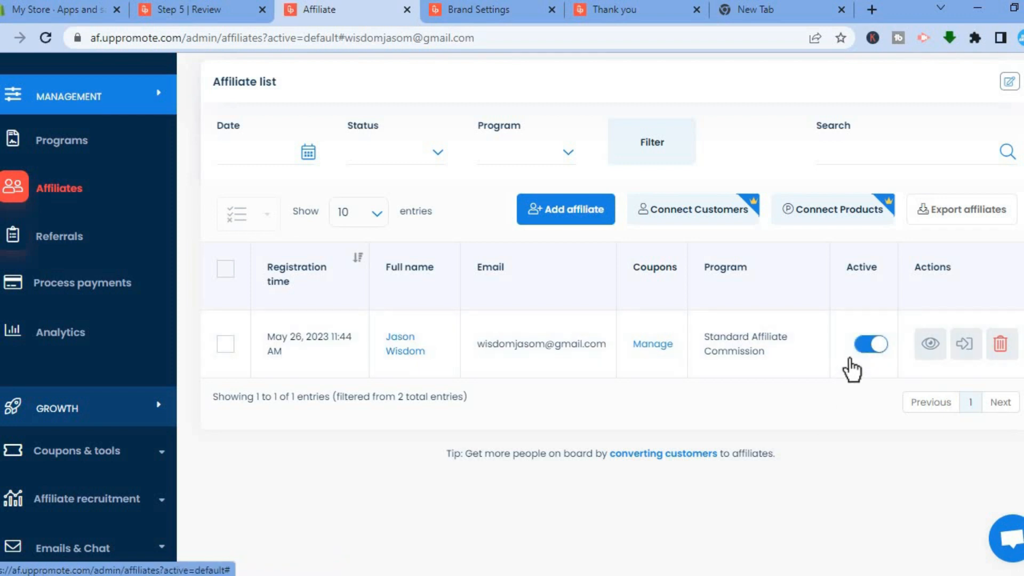
scroll(852, 370, "up", 4)
scroll(851, 369, "down", 4)
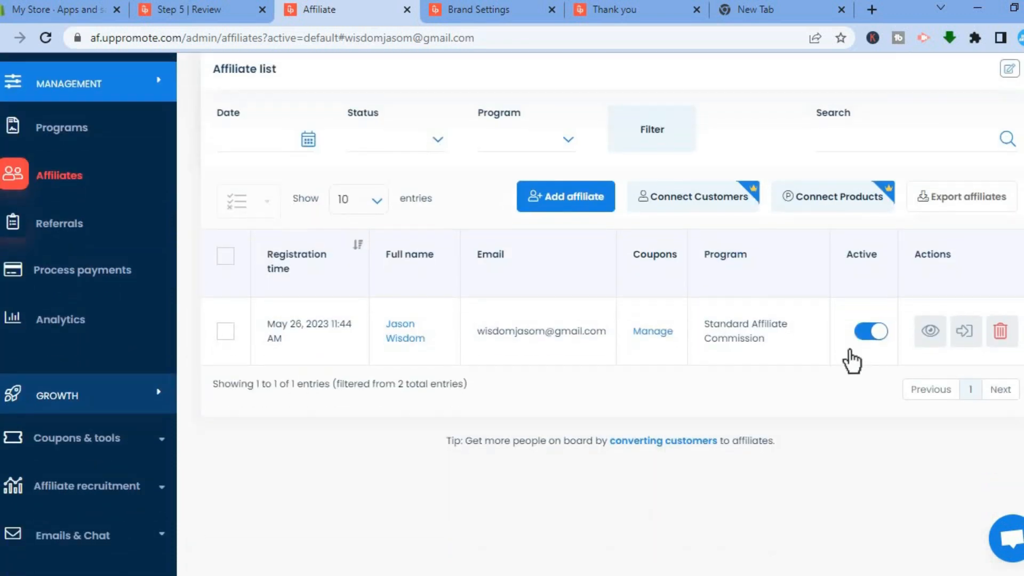
scroll(851, 361, "down", 1)
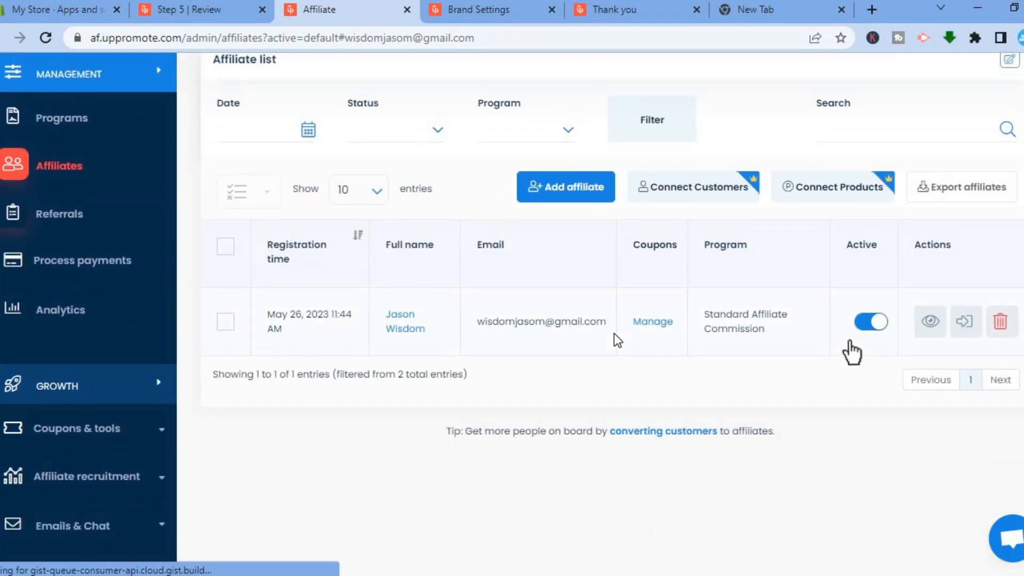
Return to the setup review, dismiss the feedback message and check the quickstart, recommended features and system tracking test items.
left_click(204, 8)
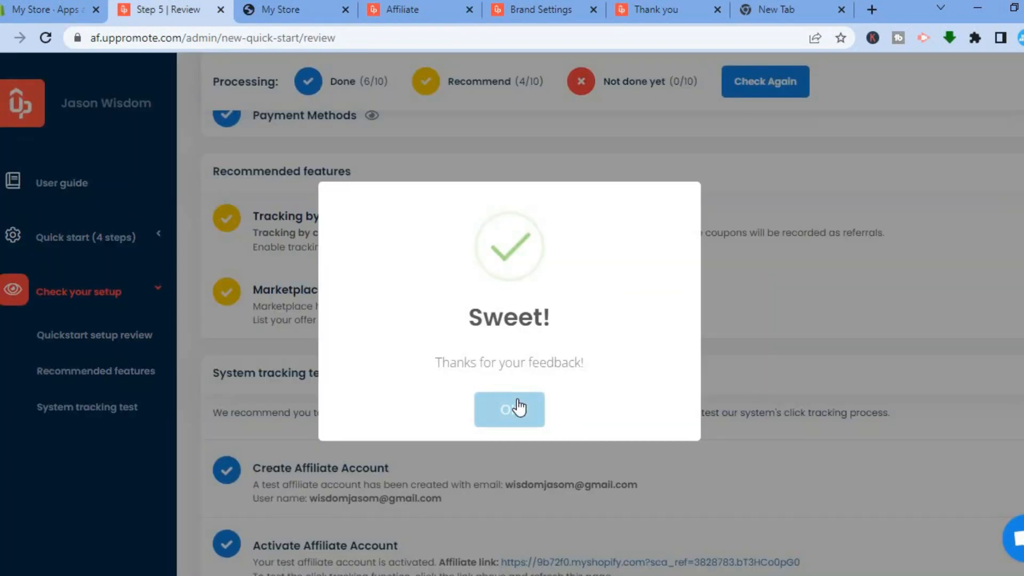
left_click(517, 408)
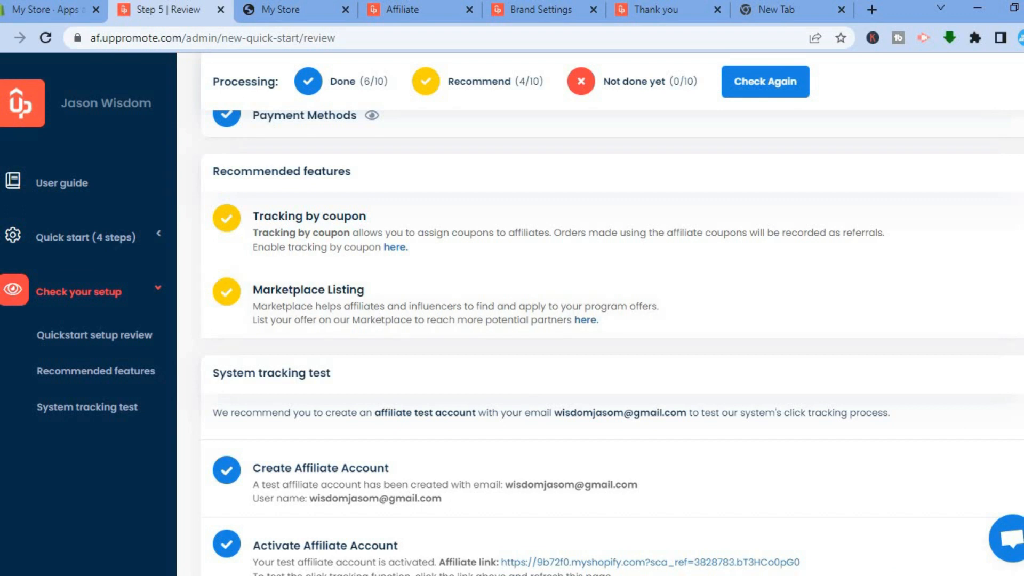
scroll(611, 341, "down", 5)
scroll(612, 342, "up", 1)
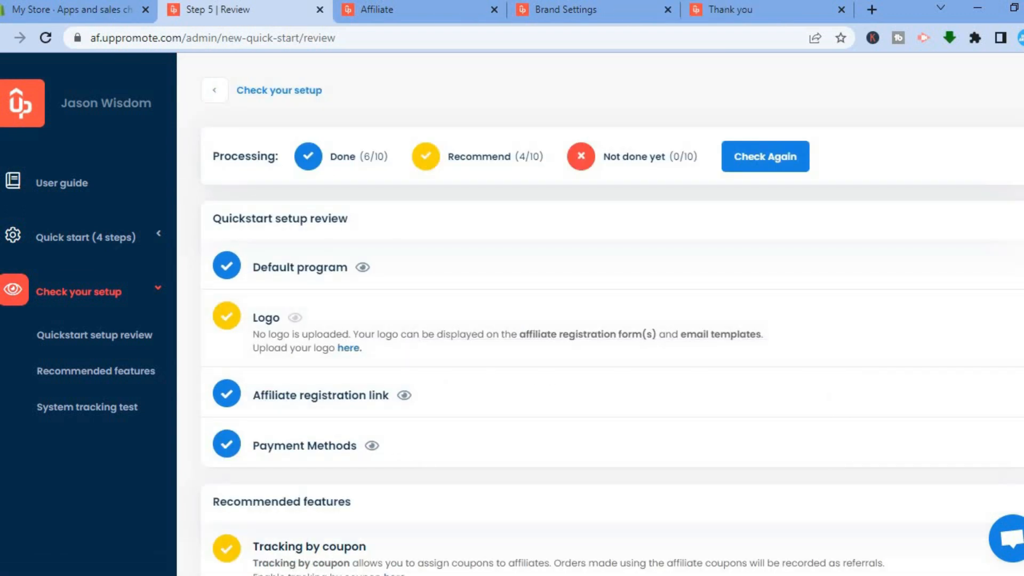
scroll(613, 323, "down", 10)
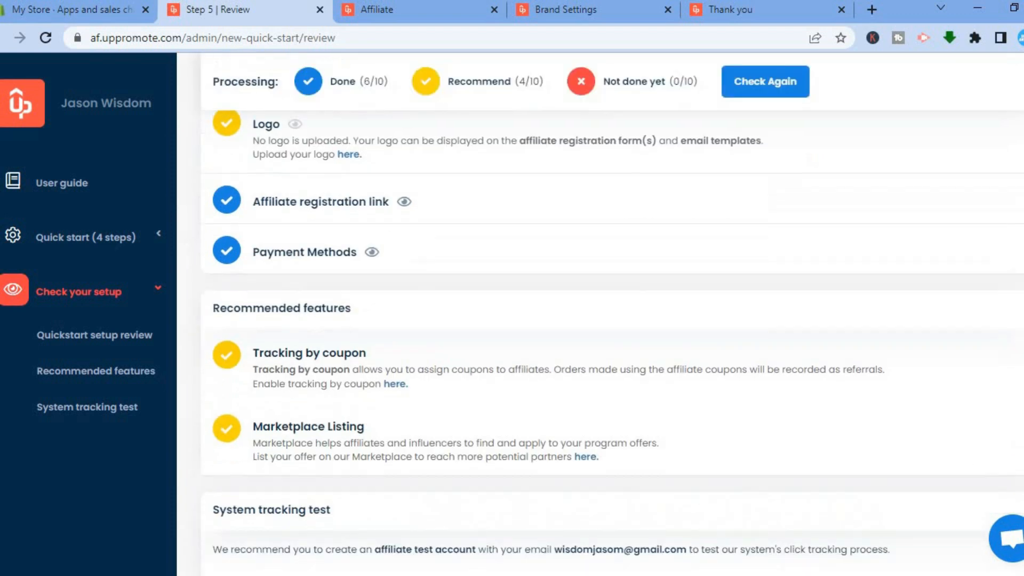
scroll(941, 444, "down", 2)
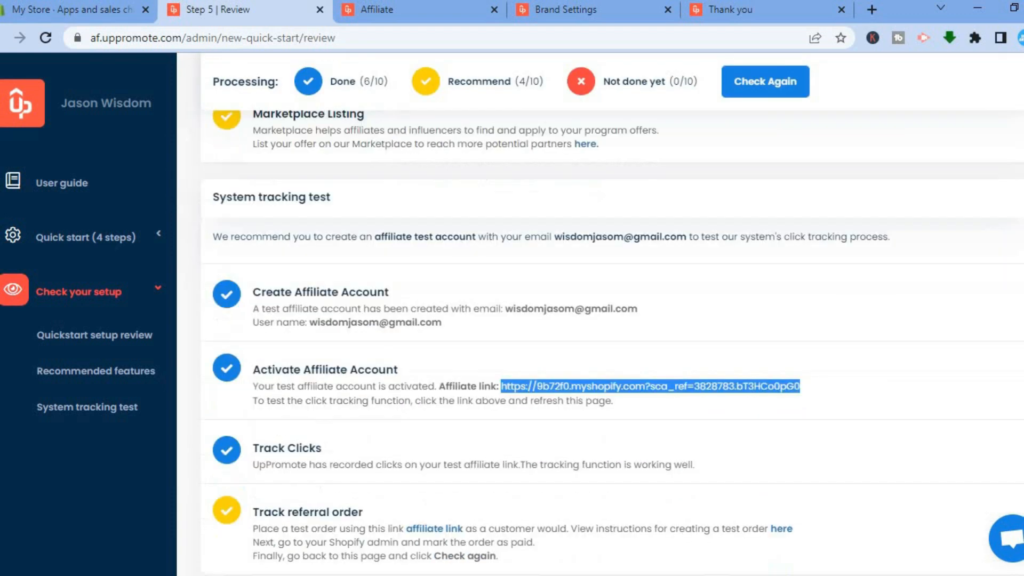
left_click(941, 443)
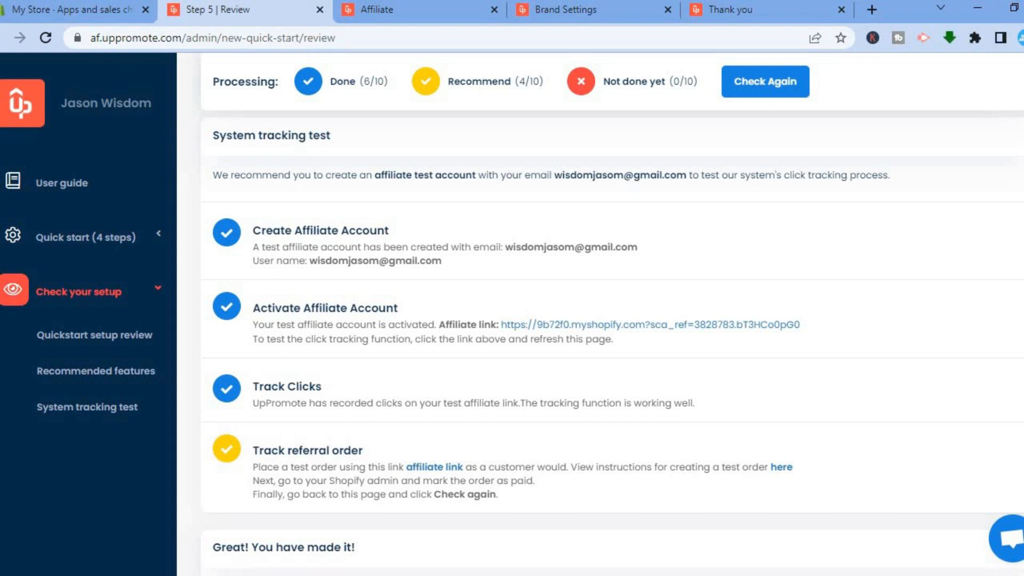
scroll(612, 320, "down", 3)
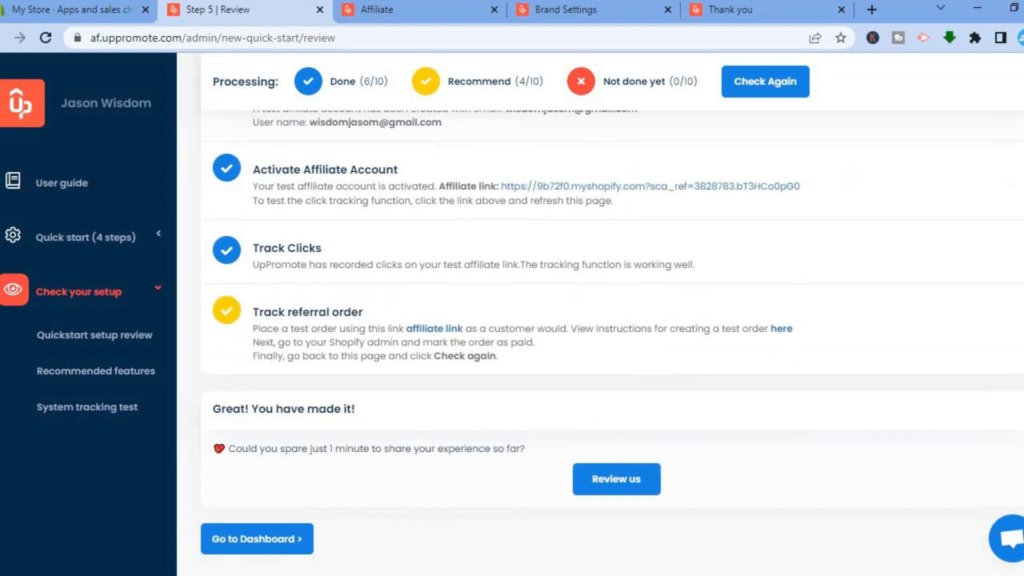
Go to the dashboard from the setup review, close the support chat and look over the overview, recommendations and registration form promotion sections.
left_click(281, 541)
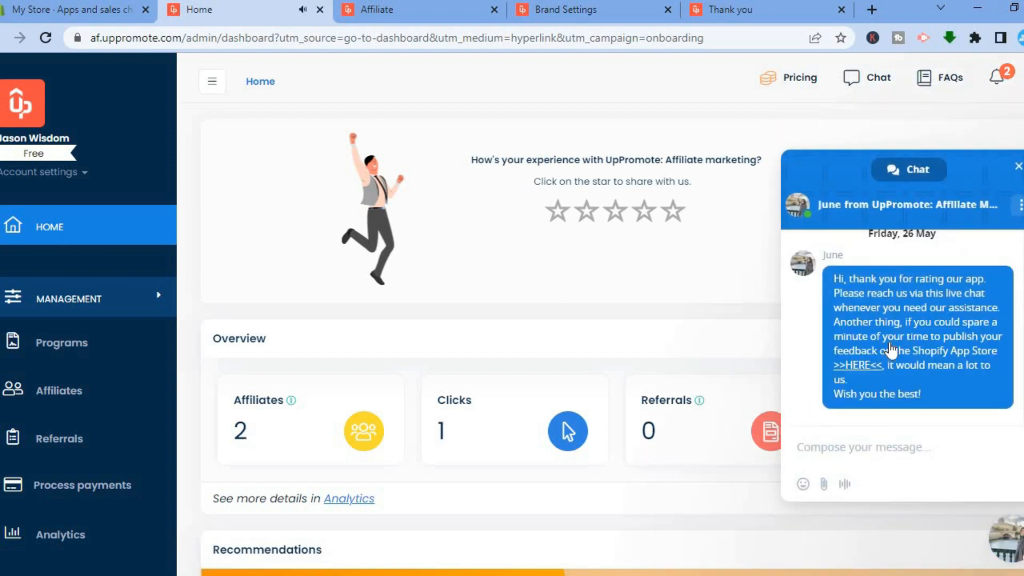
left_click(1017, 170)
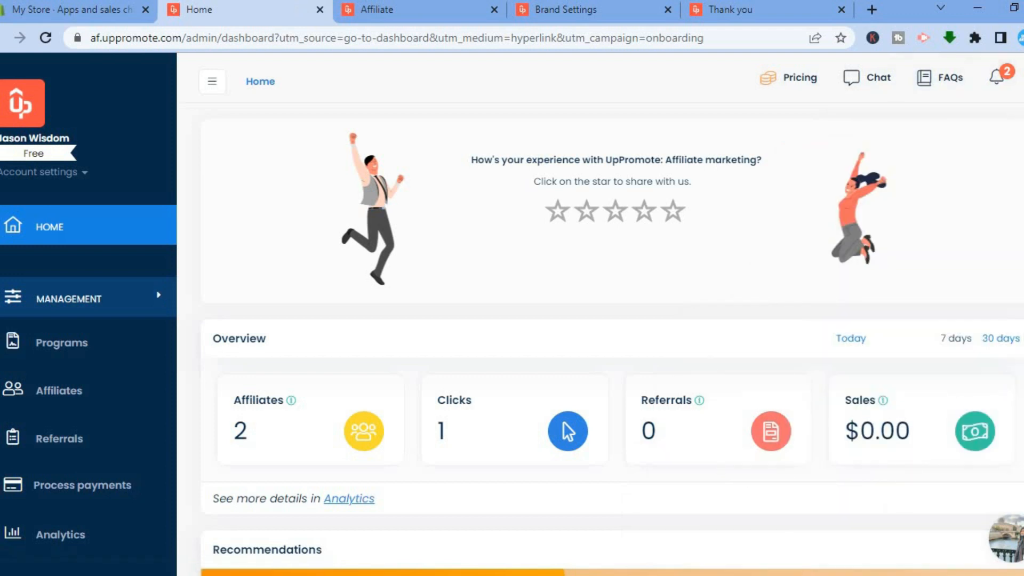
scroll(600, 313, "down", 5)
scroll(600, 314, "down", 5)
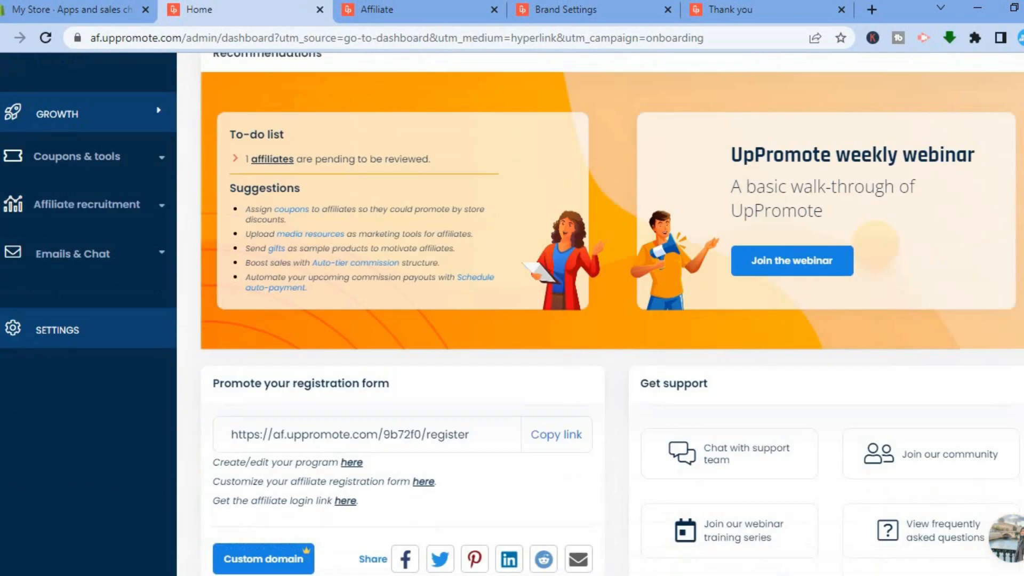
scroll(601, 314, "down", 2)
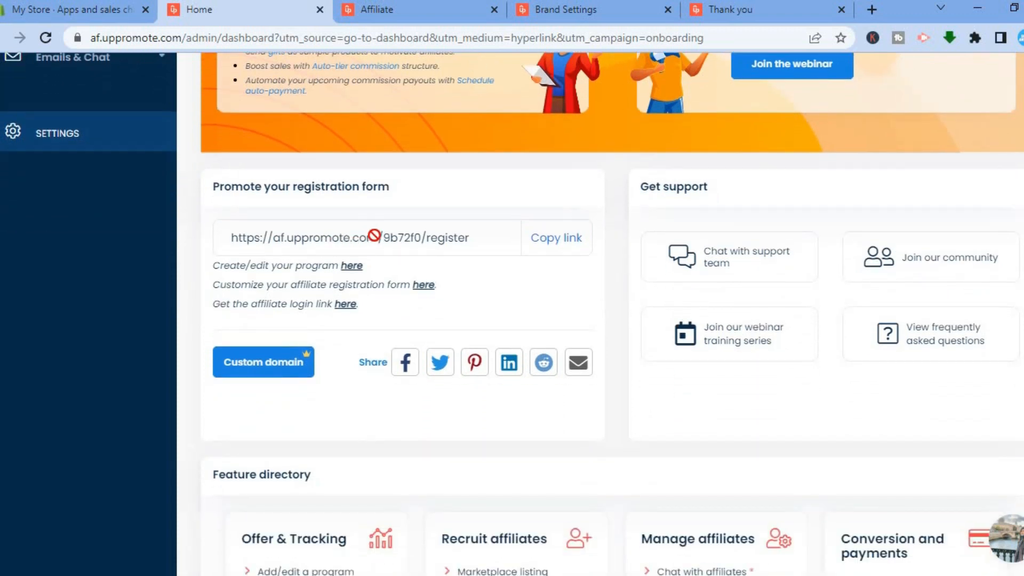
Copy the affiliate registration form link and open it in a new browser tab to view the public registration page.
left_click(561, 241)
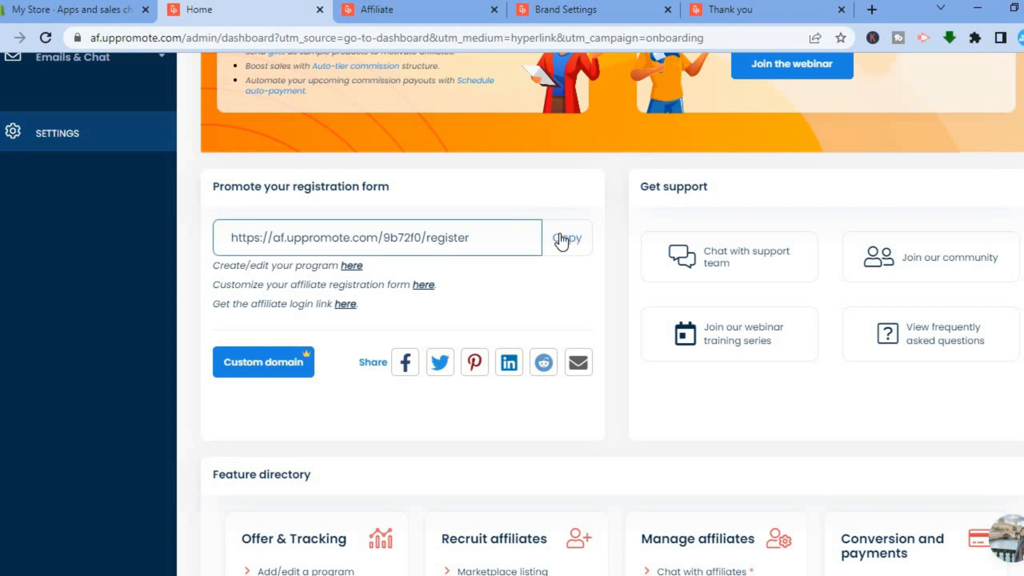
left_click(870, 9)
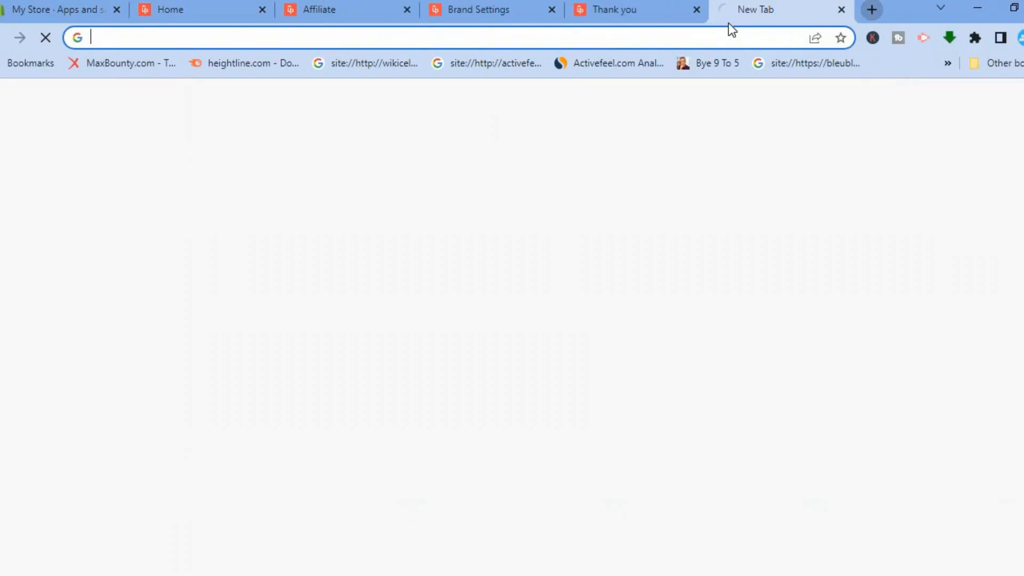
right_click(707, 39)
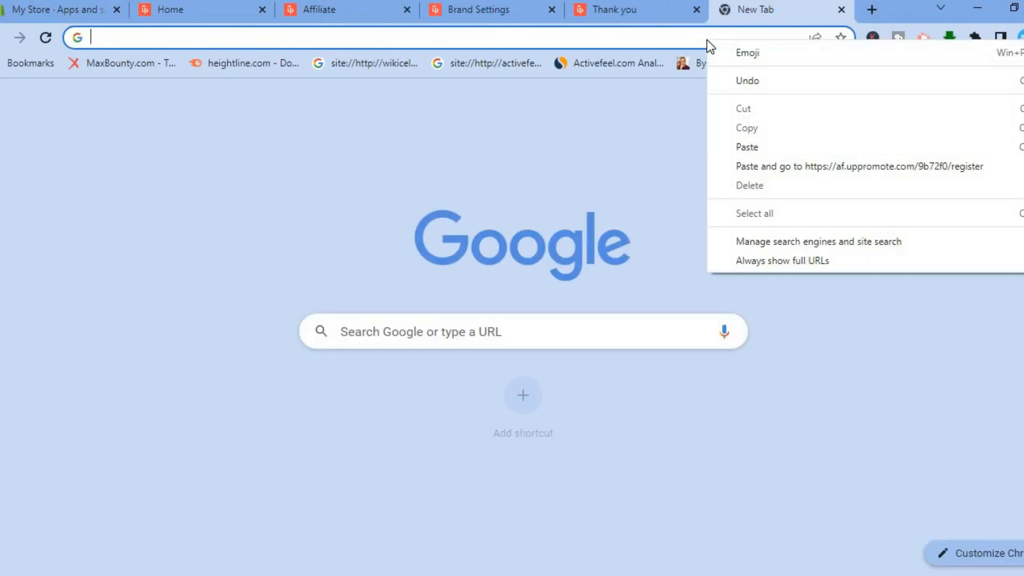
left_click(791, 167)
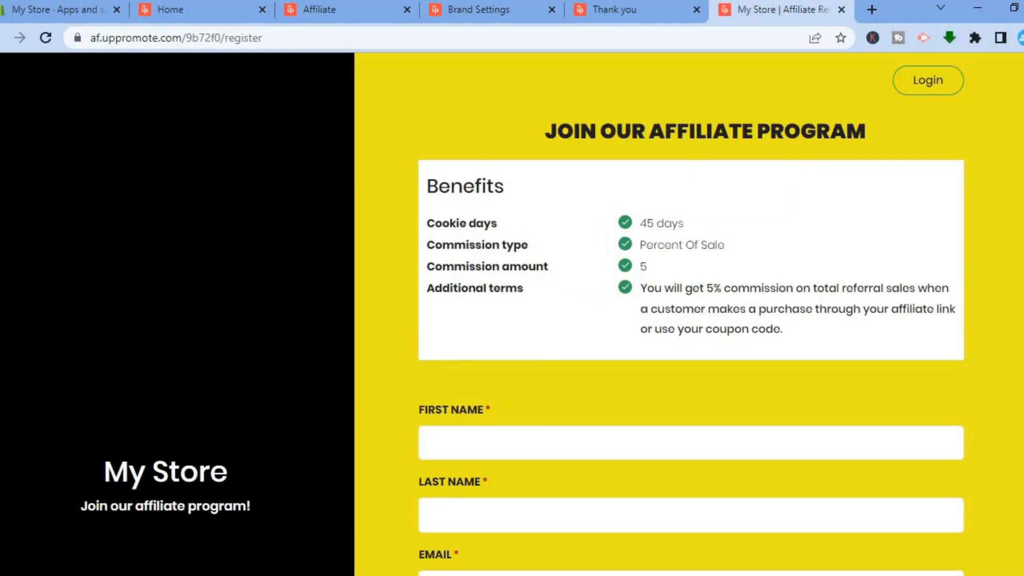
scroll(691, 315, "down", 3)
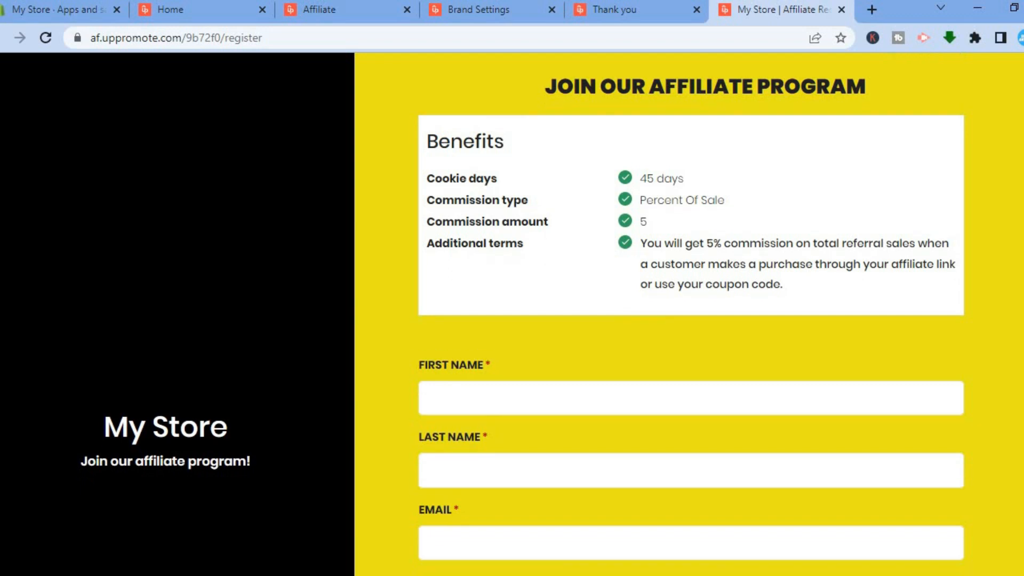
scroll(691, 315, "down", 3)
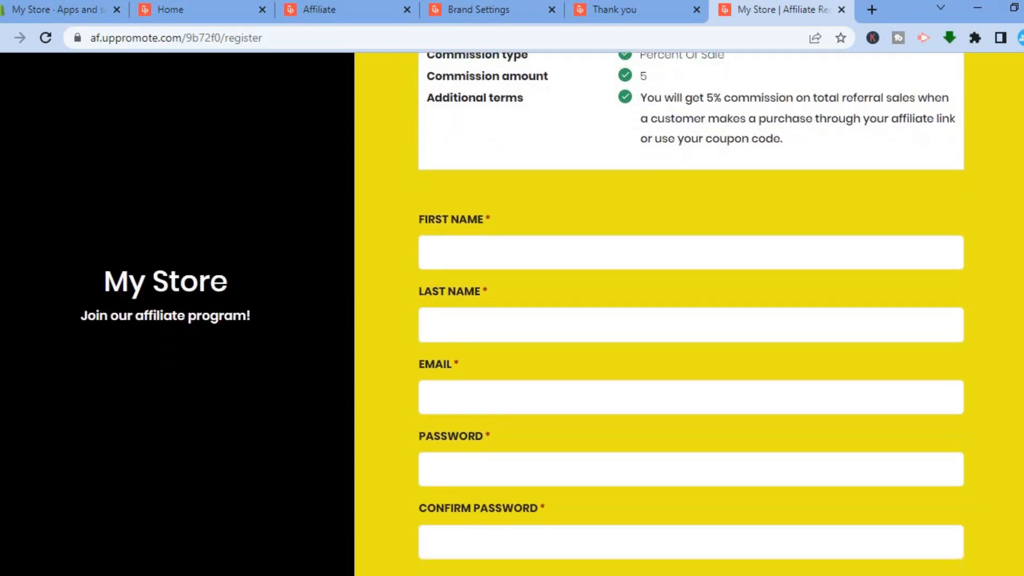